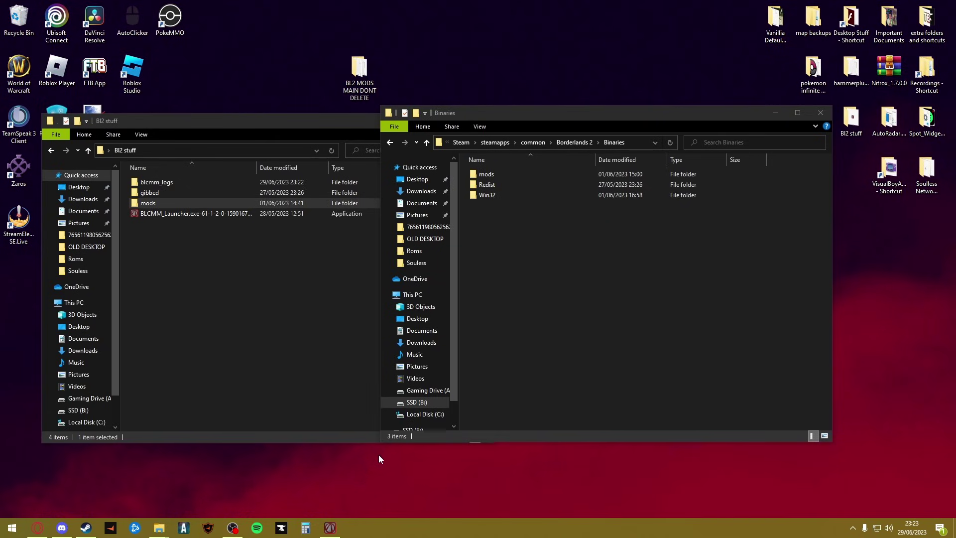
Run BLCMM_Launcher from the Bl2 stuff folder and launch BLCMM.
{"action": "left_click", "coordinate": [297, 357]}
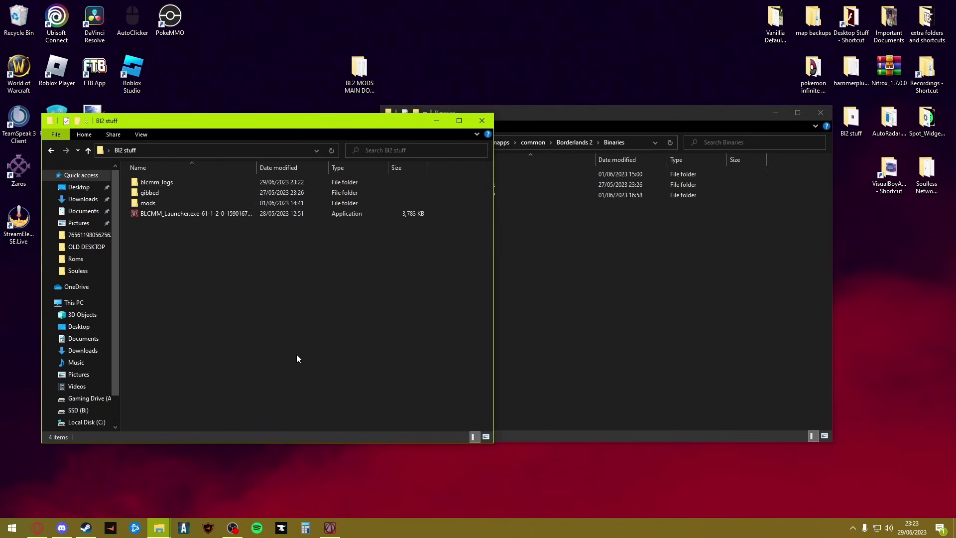
{"action": "left_click", "coordinate": [638, 292]}
{"action": "left_click", "coordinate": [252, 291]}
{"action": "left_click", "coordinate": [168, 214]}
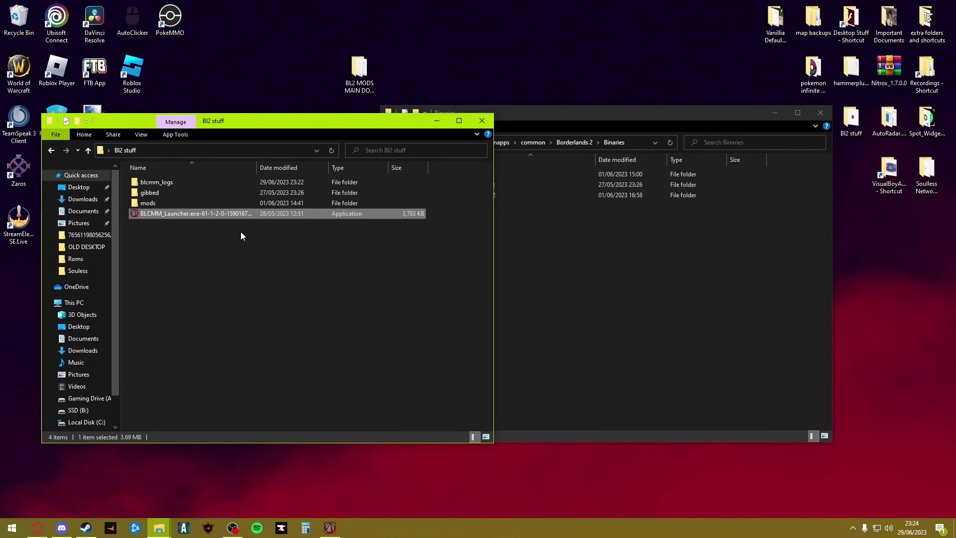
{"action": "left_click", "coordinate": [252, 276]}
{"action": "double_click", "coordinate": [186, 215]}
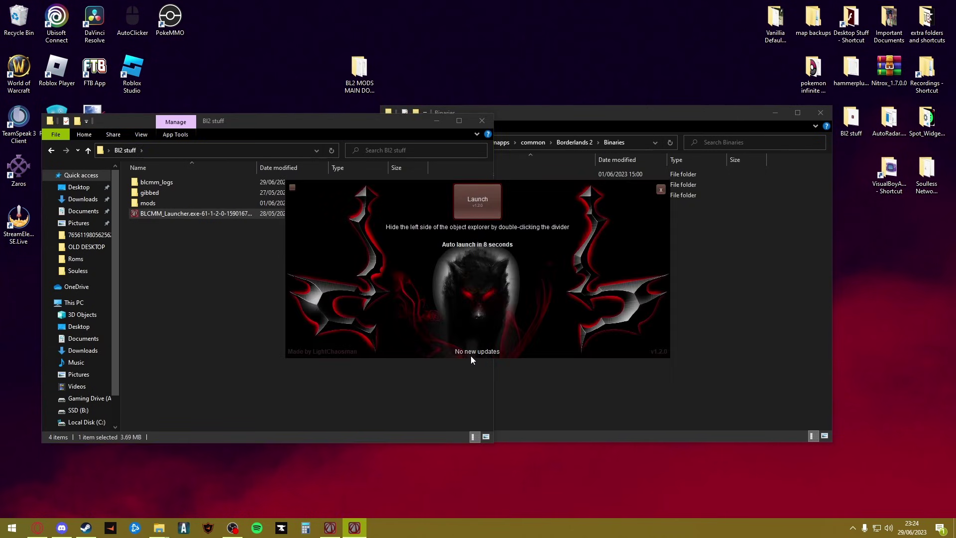
{"action": "left_click", "coordinate": [477, 199]}
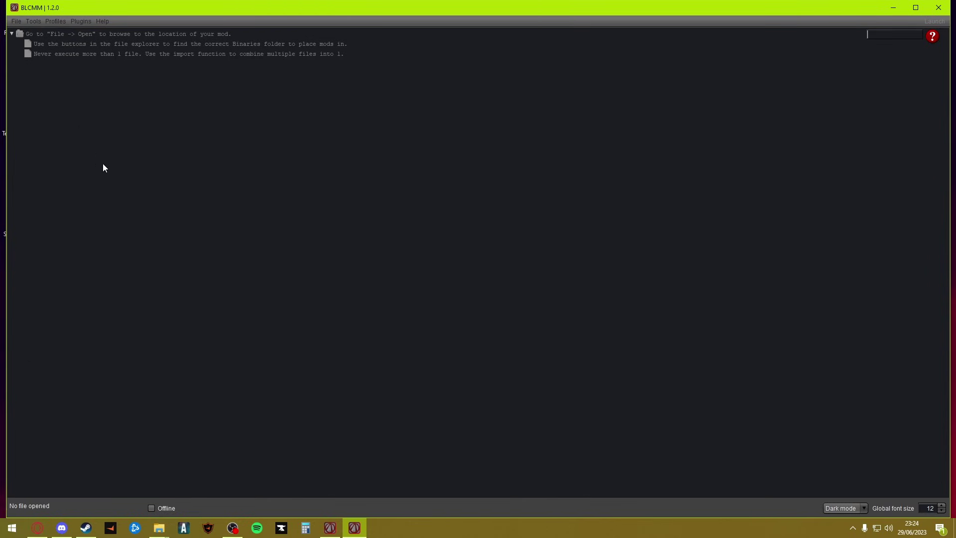
{"action": "left_click", "coordinate": [34, 22]}
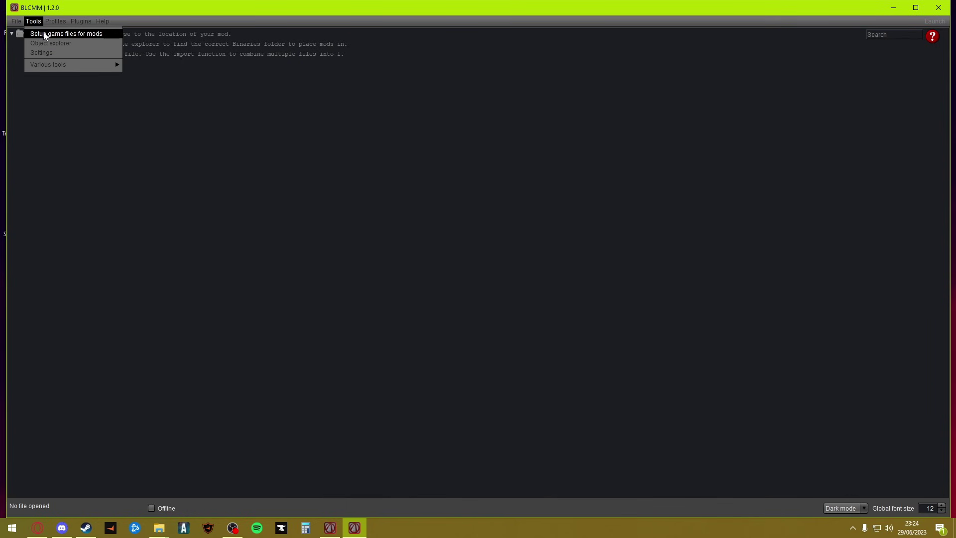
{"action": "left_click", "coordinate": [45, 35]}
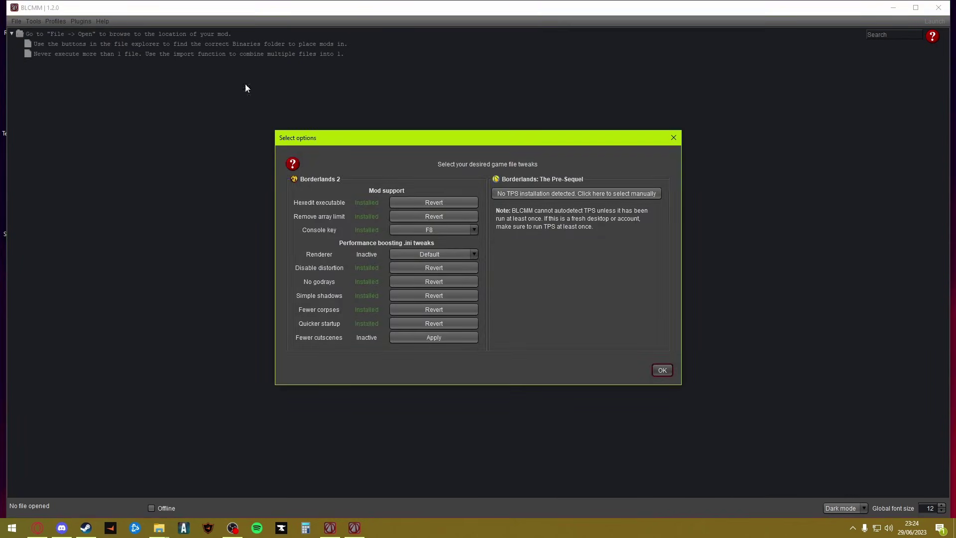
{"action": "left_click", "coordinate": [672, 139]}
{"action": "left_click", "coordinate": [33, 21]}
{"action": "left_click", "coordinate": [33, 21]}
Open the setup of game files for mods and review the available console keys for Borderlands 2.
{"action": "left_click", "coordinate": [34, 21]}
{"action": "left_click", "coordinate": [37, 34]}
{"action": "left_click", "coordinate": [442, 230]}
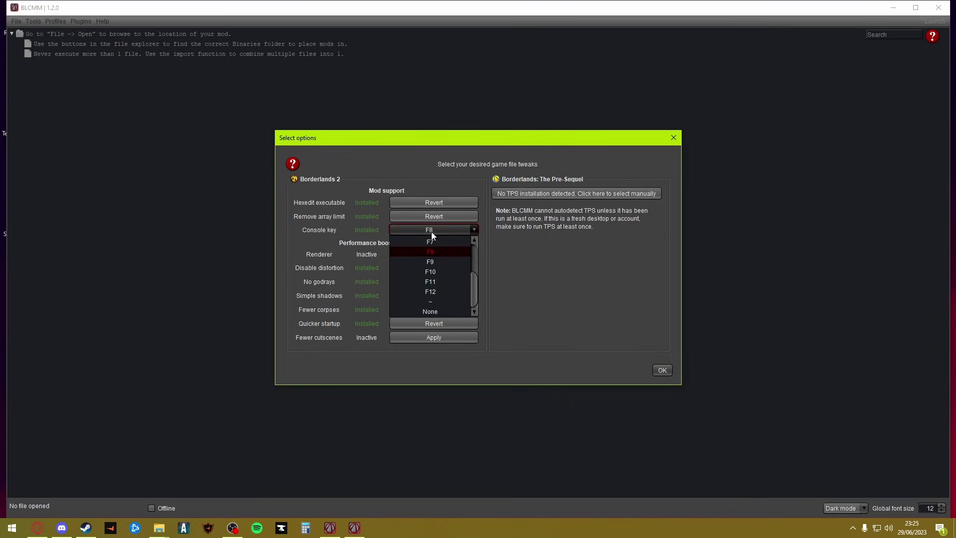
{"action": "left_click", "coordinate": [466, 231]}
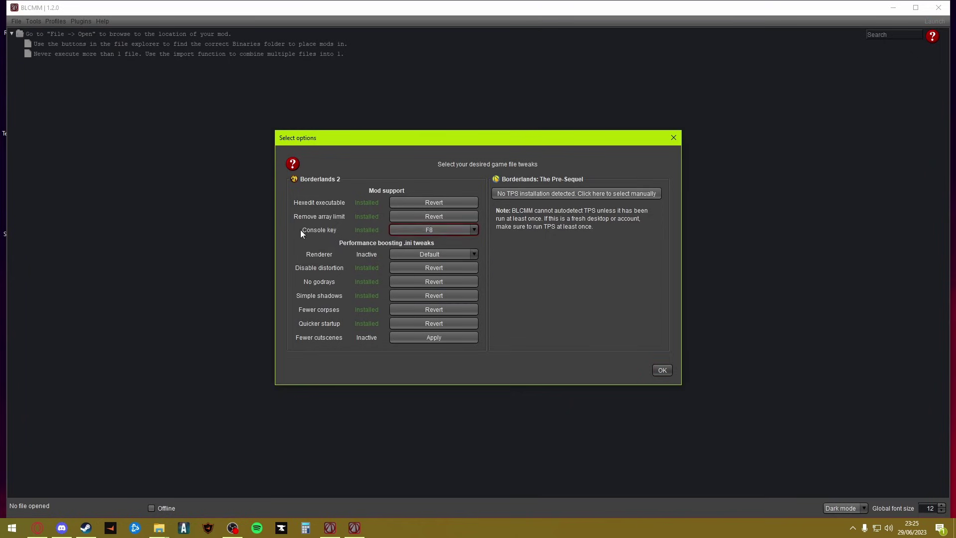
{"action": "left_click", "coordinate": [470, 230]}
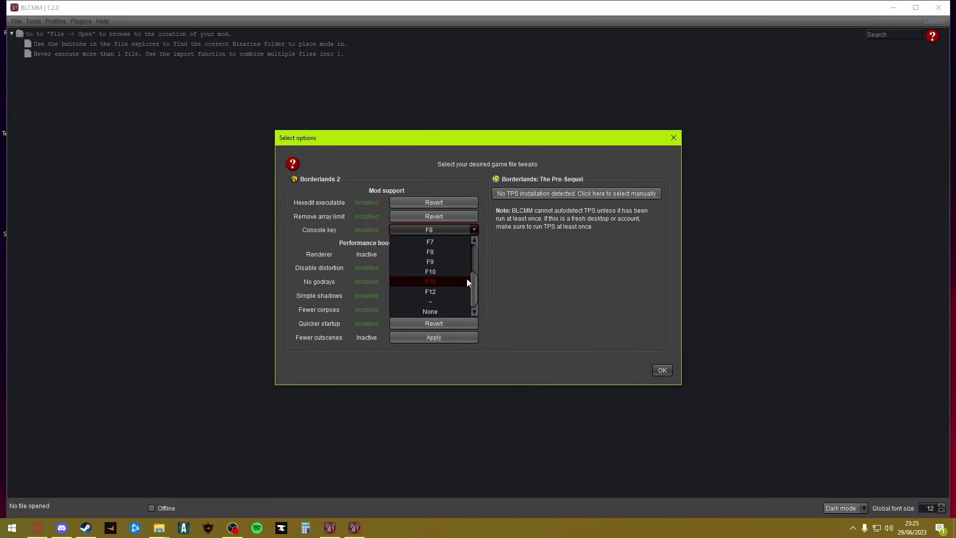
{"action": "left_click", "coordinate": [473, 230]}
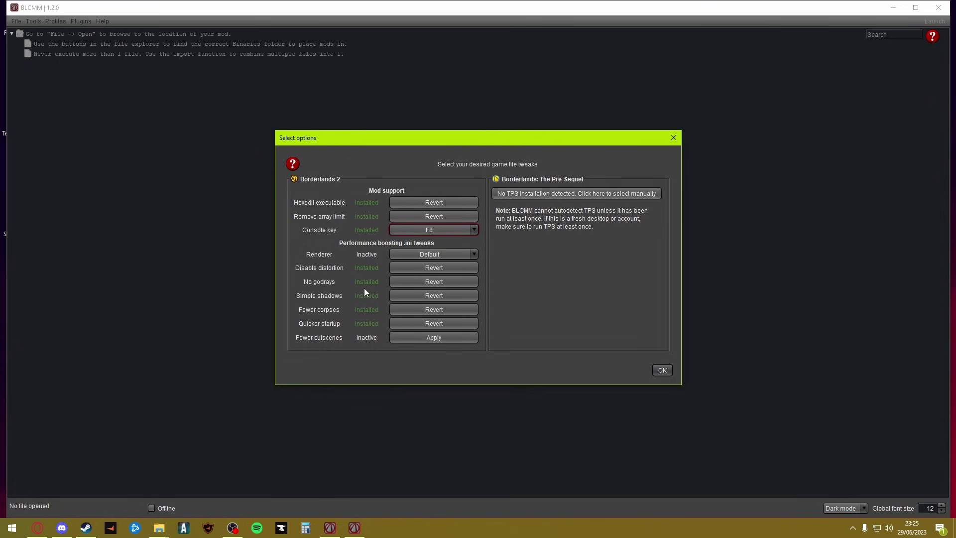
Apply the Fewer cutscenes tweak for Borderlands 2 and confirm the game file tweaks.
{"action": "left_click", "coordinate": [424, 339]}
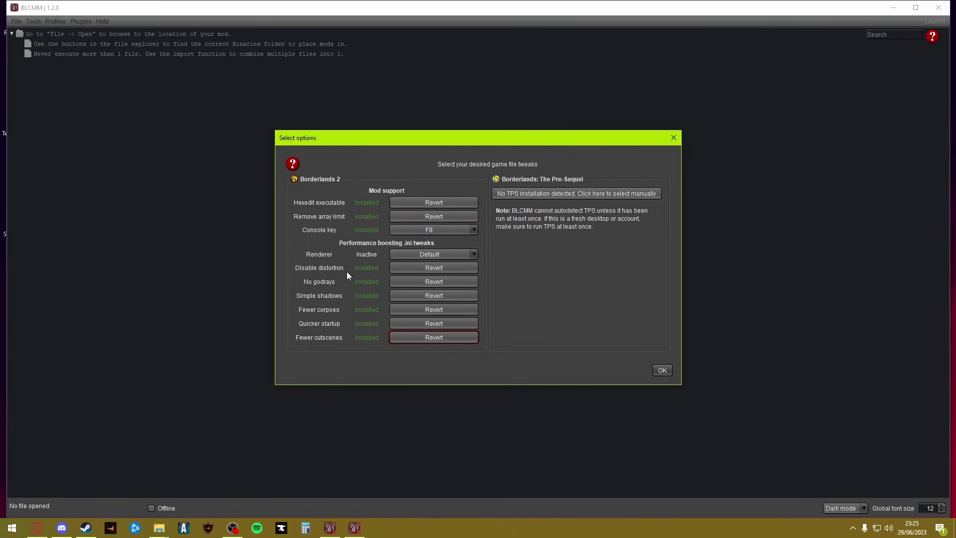
{"action": "left_click", "coordinate": [464, 251]}
{"action": "left_click", "coordinate": [464, 252]}
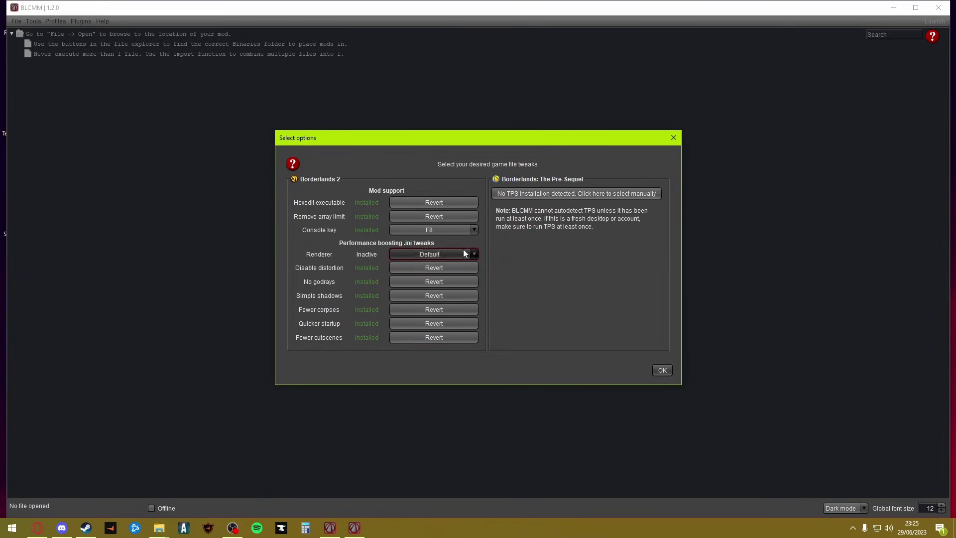
{"action": "left_click", "coordinate": [662, 370]}
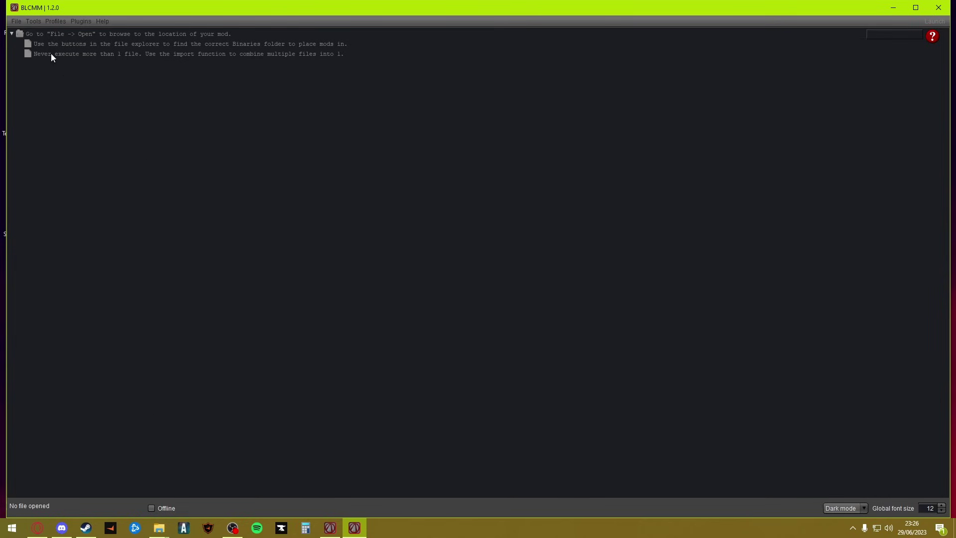
Minimize BLCMM and reopen the Binaries folder from the Borderlands 2 folder in File Explorer.
{"action": "left_click", "coordinate": [16, 22]}
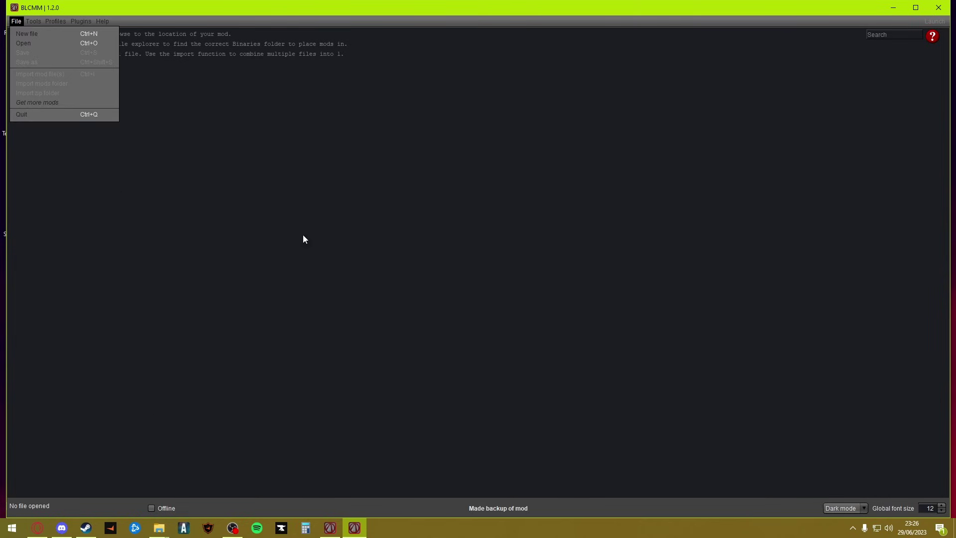
{"action": "left_click", "coordinate": [873, 35]}
{"action": "left_click", "coordinate": [892, 7]}
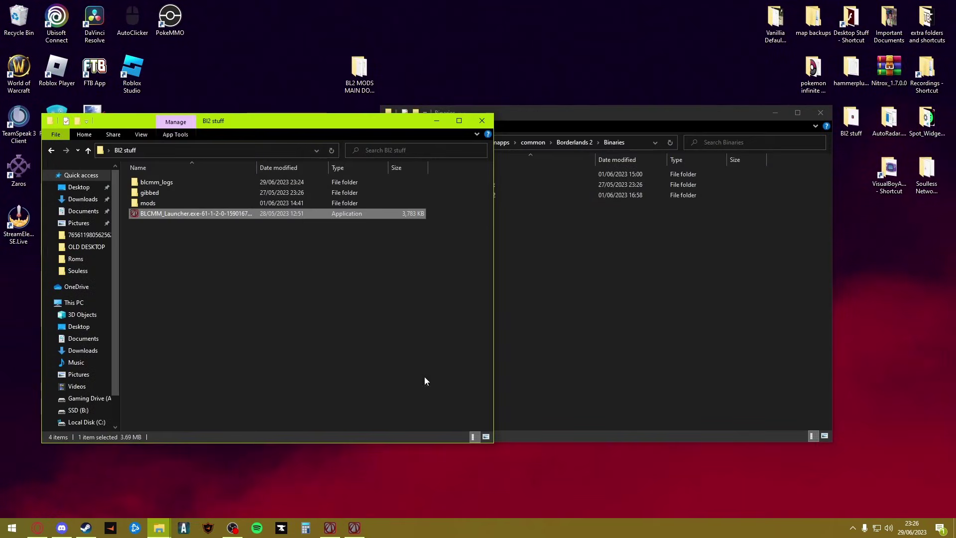
{"action": "left_click", "coordinate": [516, 372]}
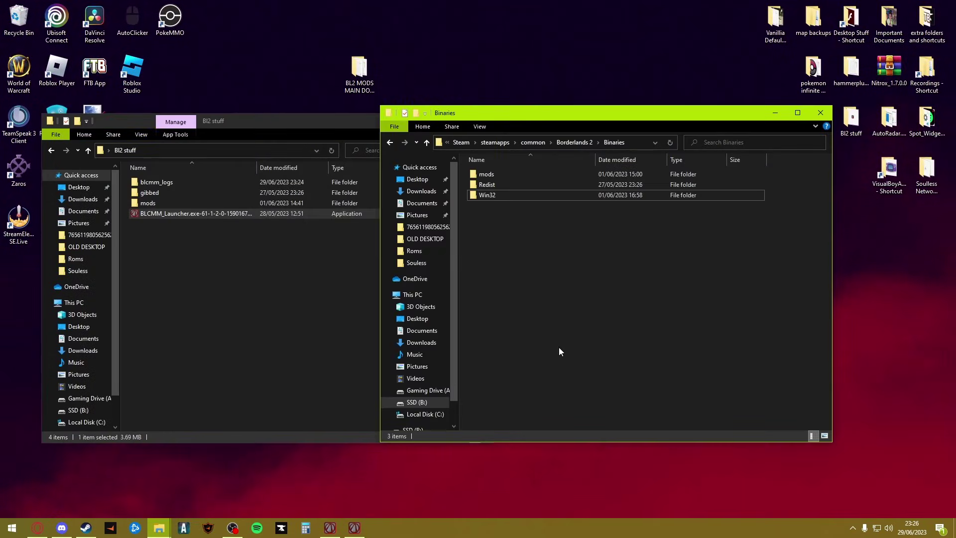
{"action": "left_click", "coordinate": [566, 143]}
{"action": "double_click", "coordinate": [597, 174]}
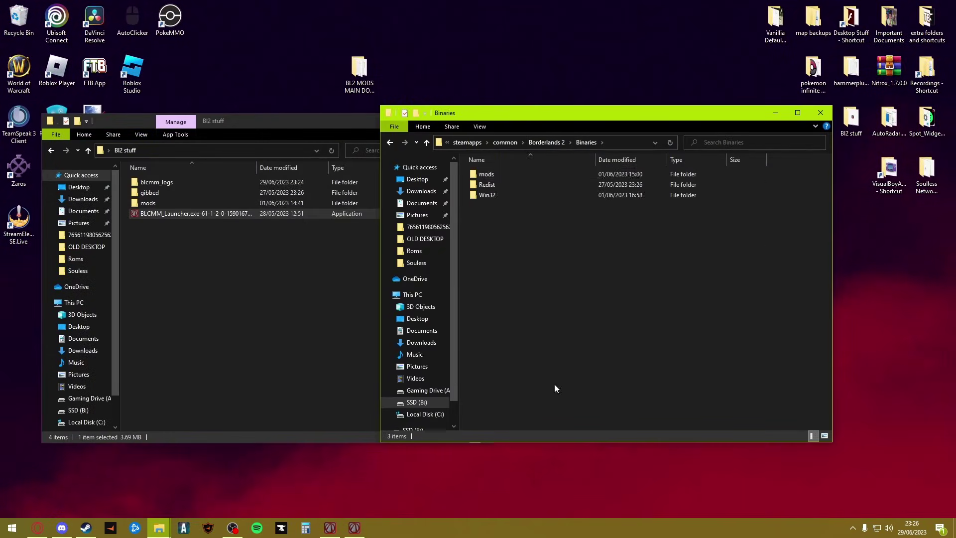
Switch to Steam, browse the local files of Borderlands 2 and open the game's Binaries folder.
{"action": "left_click", "coordinate": [85, 527]}
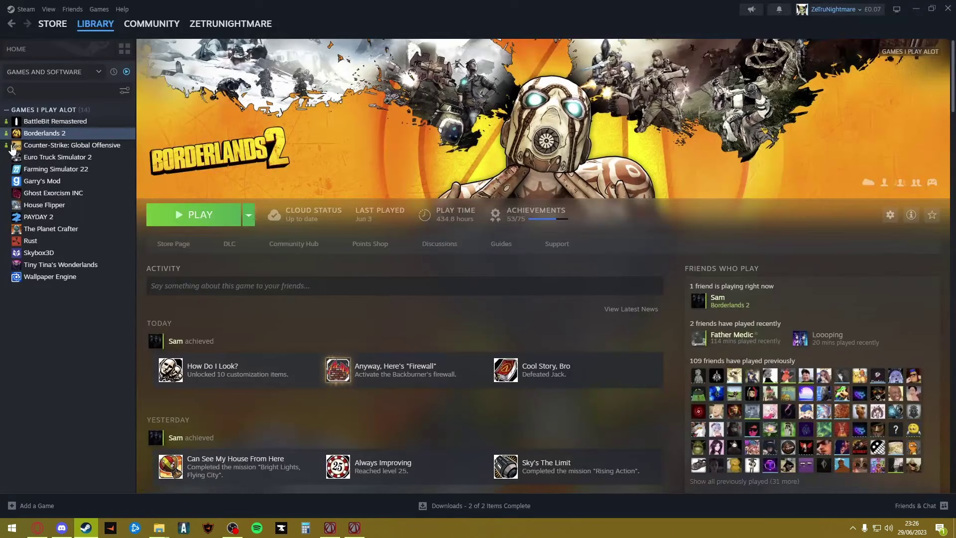
{"action": "right_click", "coordinate": [44, 133]}
{"action": "mouse_move", "coordinate": [83, 207]}
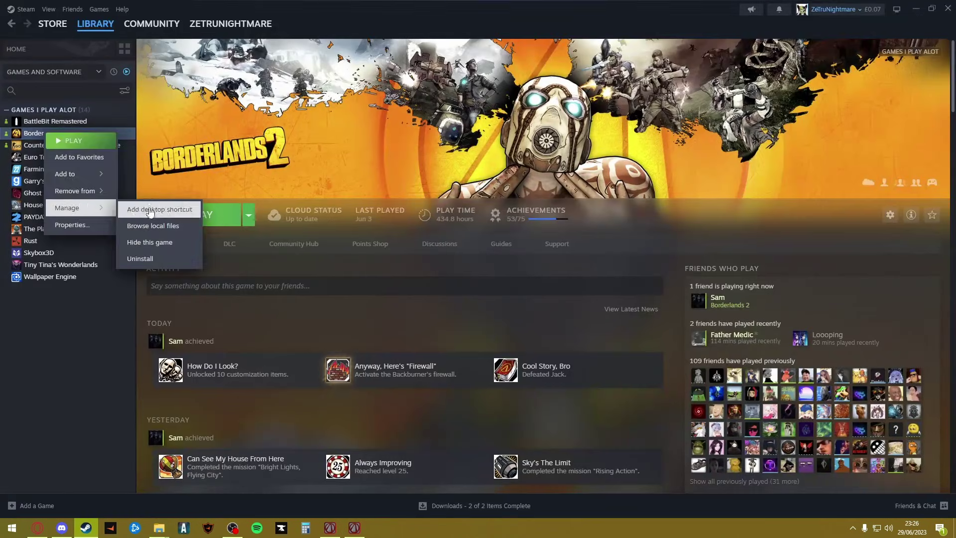
{"action": "left_click", "coordinate": [151, 229]}
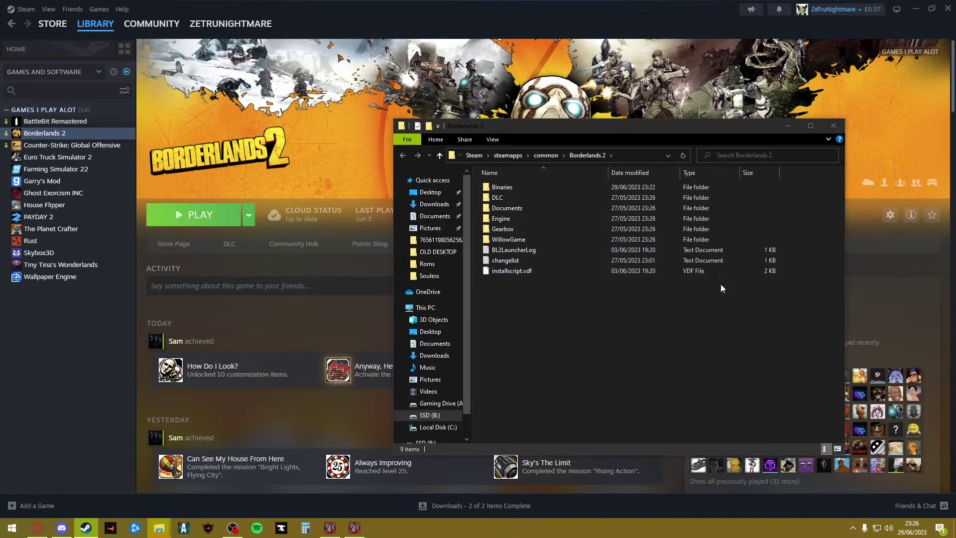
{"action": "left_click", "coordinate": [915, 9]}
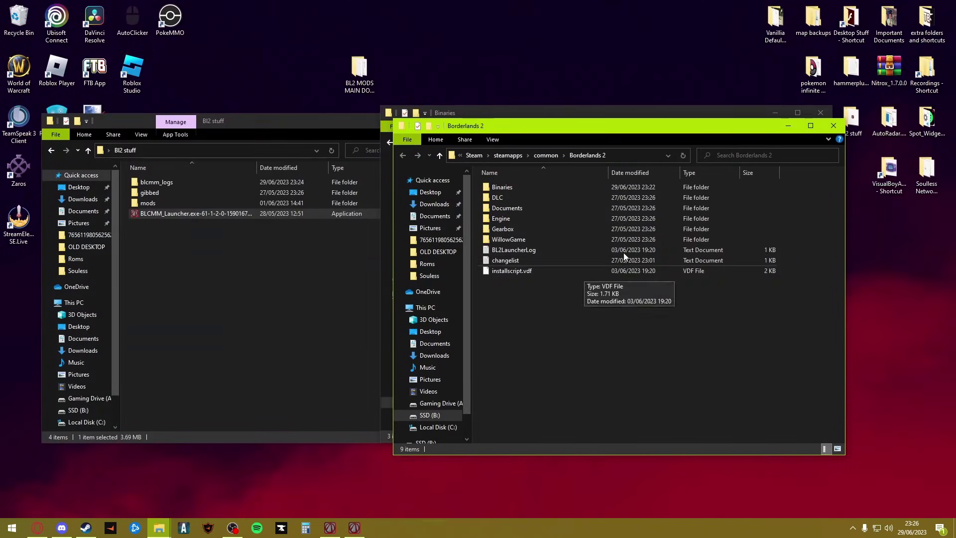
{"action": "left_click", "coordinate": [543, 187]}
{"action": "double_click", "coordinate": [543, 187]}
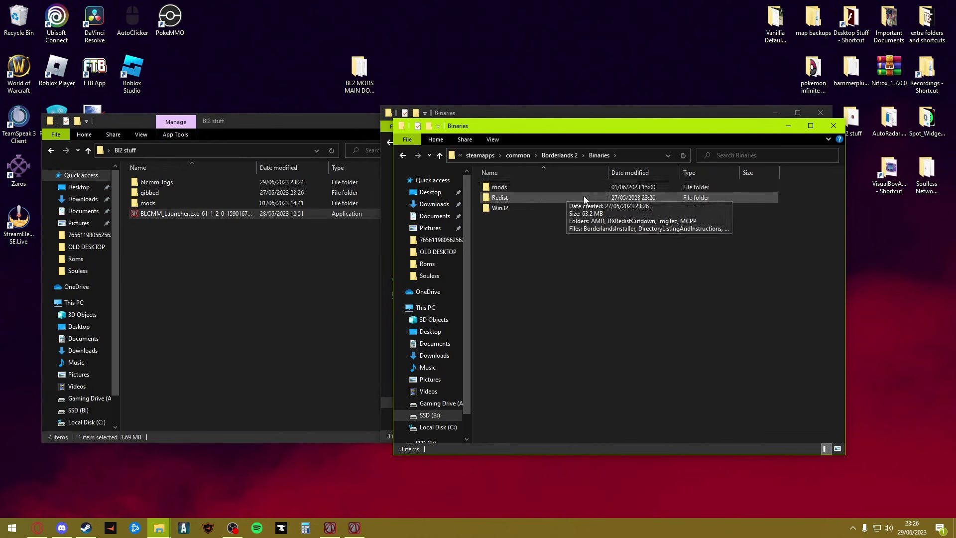
{"action": "left_click_drag", "start_coordinate": [594, 131], "coordinate": [409, 145]}
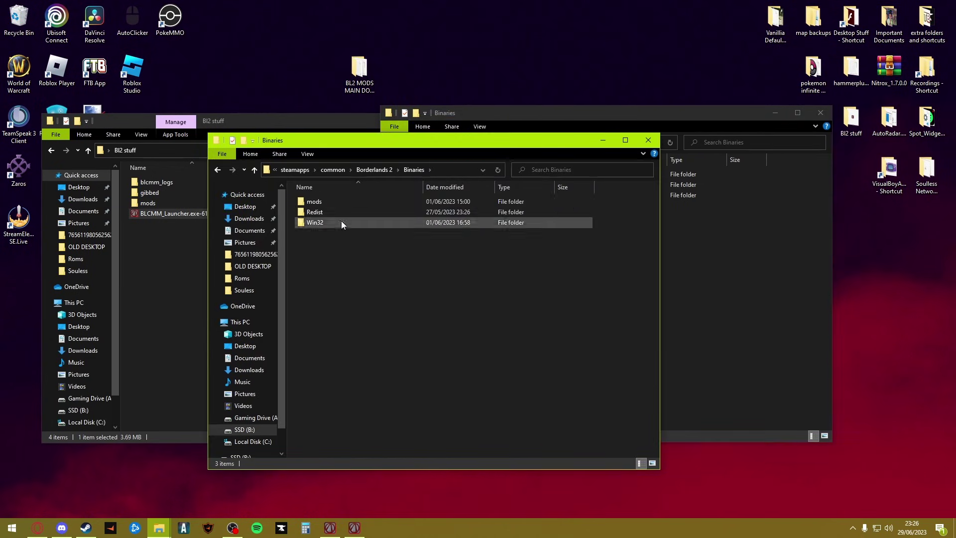
Copy the Patch text file from the mods folder in Bl2 stuff into the Borderlands 2 Binaries folder.
{"action": "left_click", "coordinate": [737, 326]}
{"action": "left_click", "coordinate": [775, 112]}
{"action": "left_click", "coordinate": [156, 250]}
{"action": "double_click", "coordinate": [201, 202]}
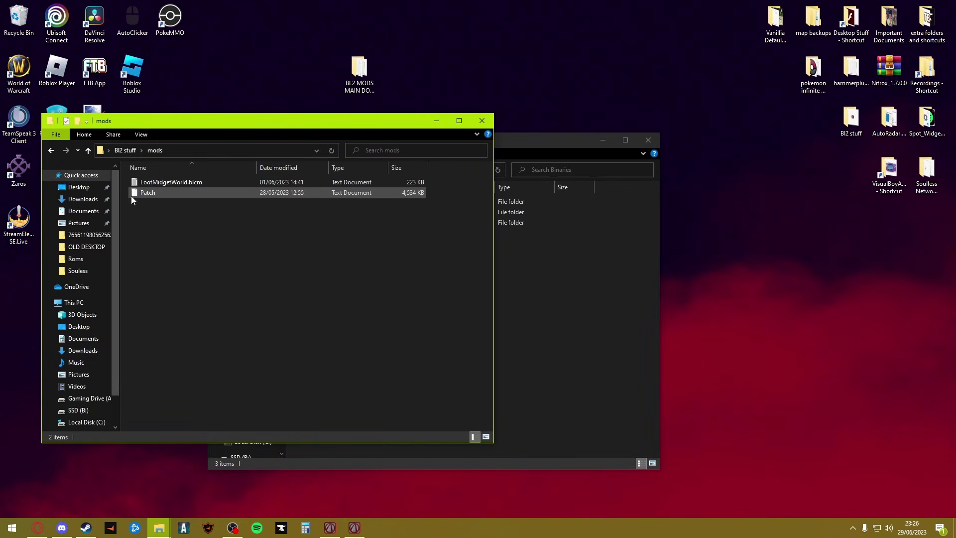
{"action": "left_click", "coordinate": [201, 197]}
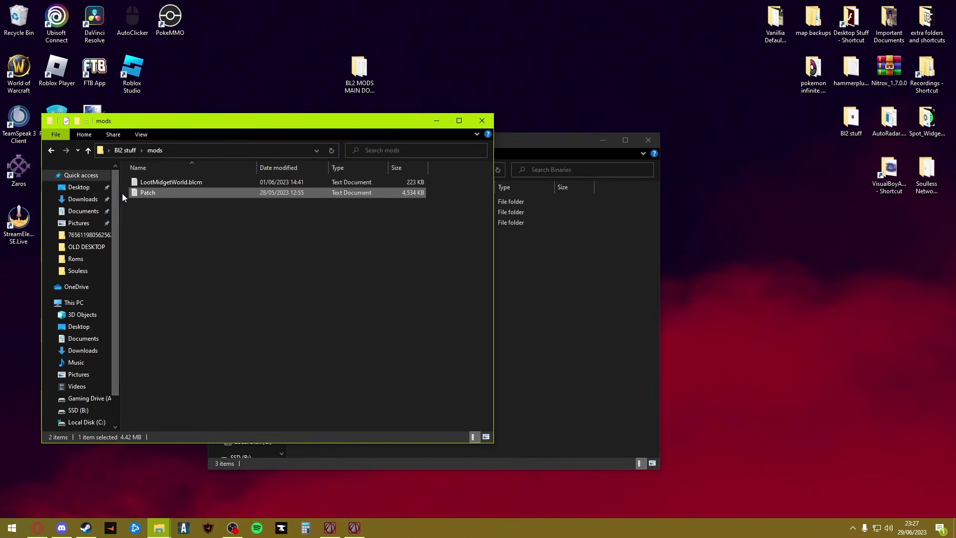
{"action": "left_click_drag", "start_coordinate": [147, 193], "coordinate": [603, 345]}
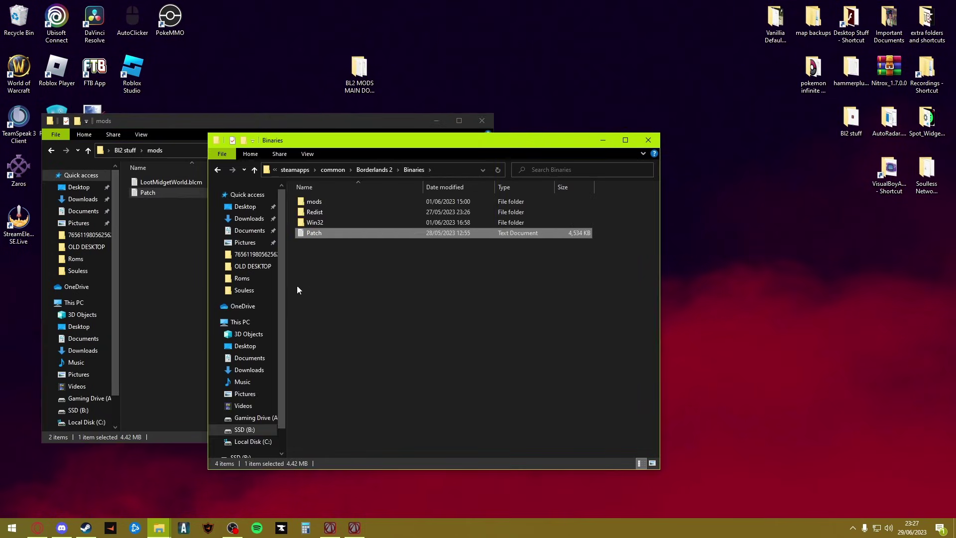
Switch to BLCMM, open Patch.txt from the Binaries folder and look at the OPTIONAL / NERFS category.
{"action": "left_click", "coordinate": [354, 529]}
{"action": "mouse_move", "coordinate": [352, 530]}
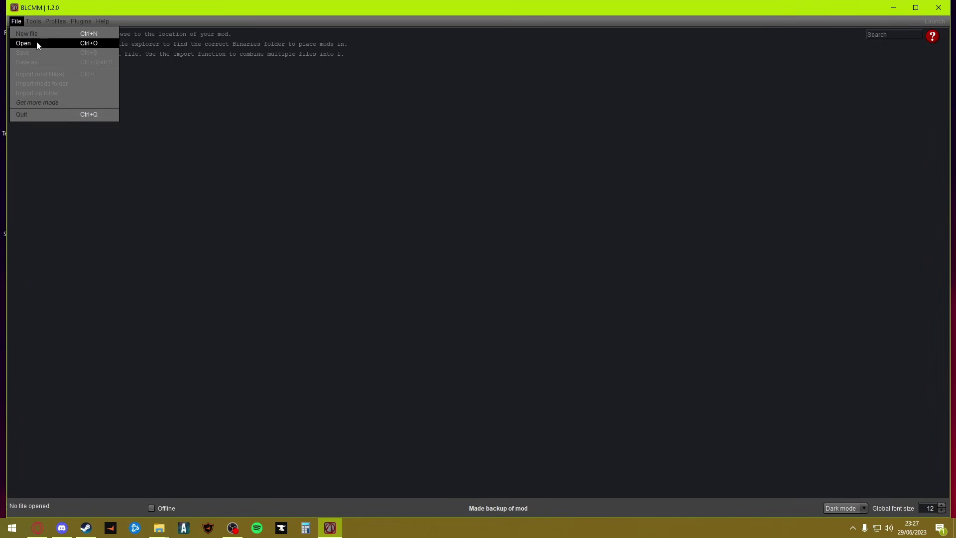
{"action": "left_click", "coordinate": [32, 43]}
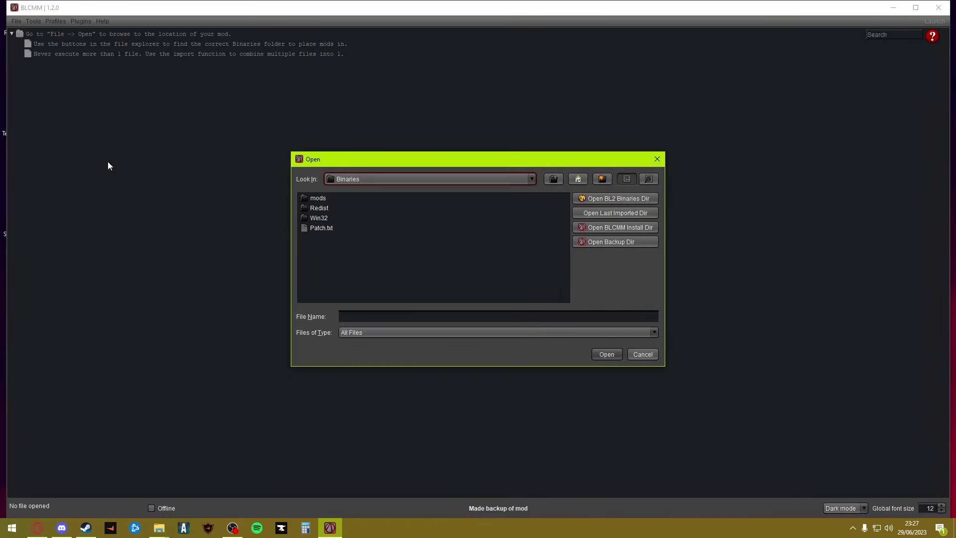
{"action": "left_click", "coordinate": [357, 180]}
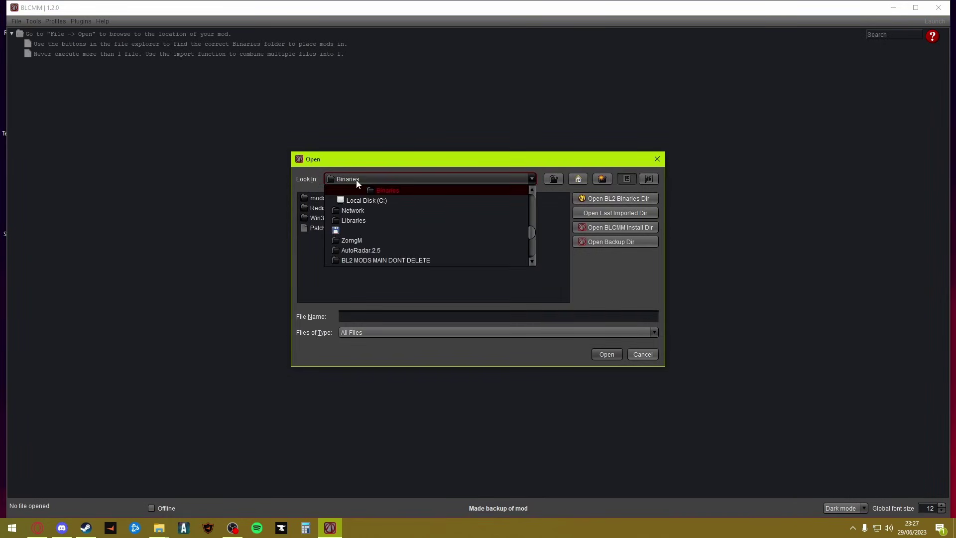
{"action": "left_click", "coordinate": [409, 182]}
{"action": "left_click", "coordinate": [324, 228]}
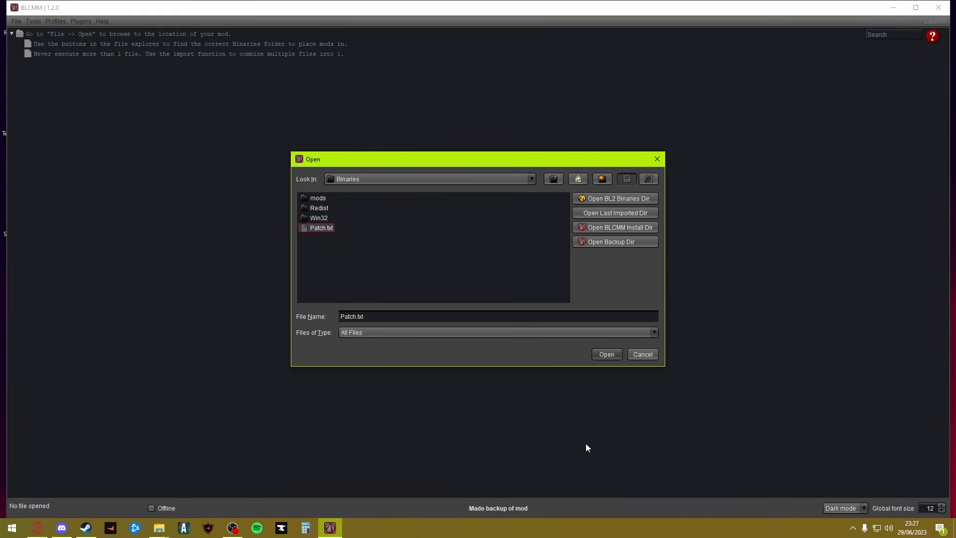
{"action": "left_click", "coordinate": [613, 355]}
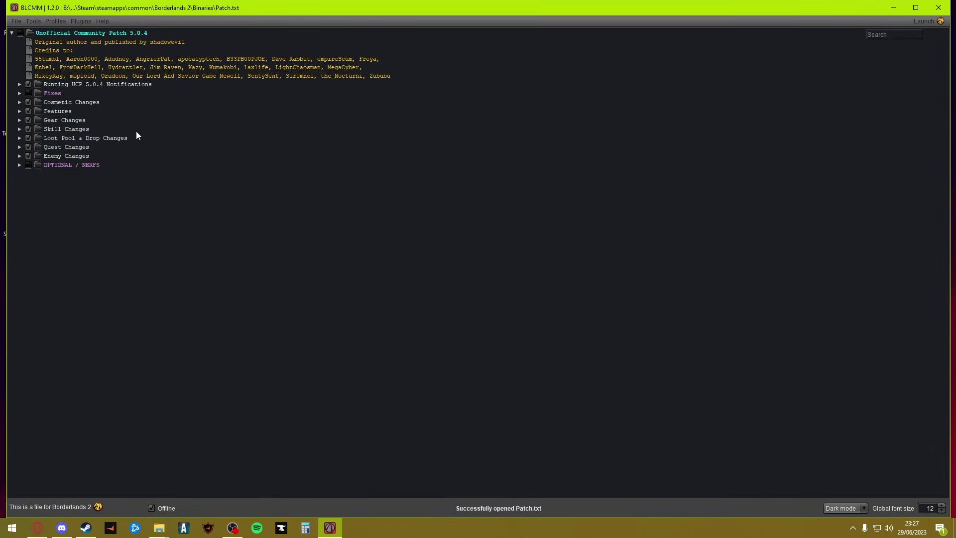
{"action": "left_click", "coordinate": [20, 165]}
{"action": "left_click", "coordinate": [19, 164]}
{"action": "left_click", "coordinate": [16, 21]}
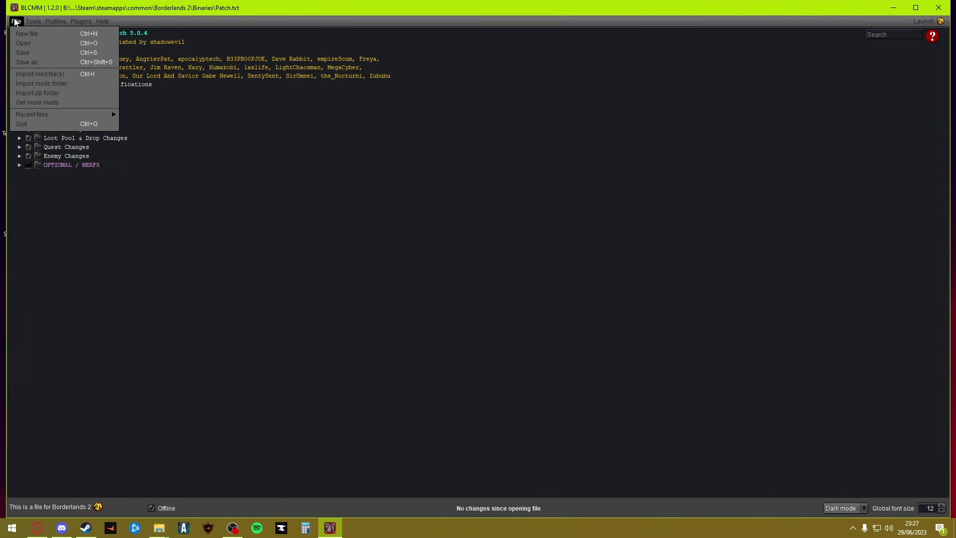
{"action": "left_click", "coordinate": [57, 74]}
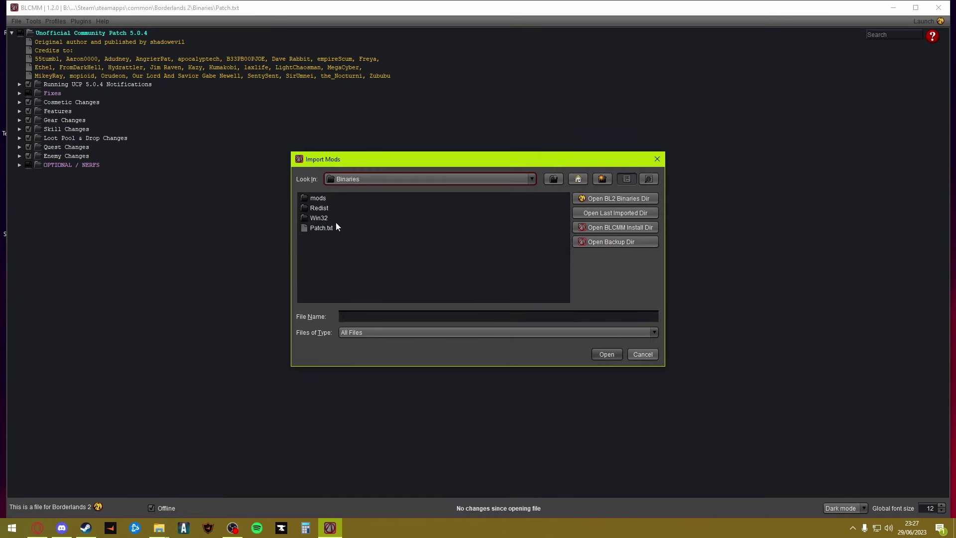
{"action": "left_click", "coordinate": [658, 159]}
Copy the LootMidgetWorld.blcm file from the mods folder in Bl2 stuff into the Borderlands 2 Binaries folder.
{"action": "mouse_move", "coordinate": [159, 527]}
{"action": "left_click", "coordinate": [133, 495]}
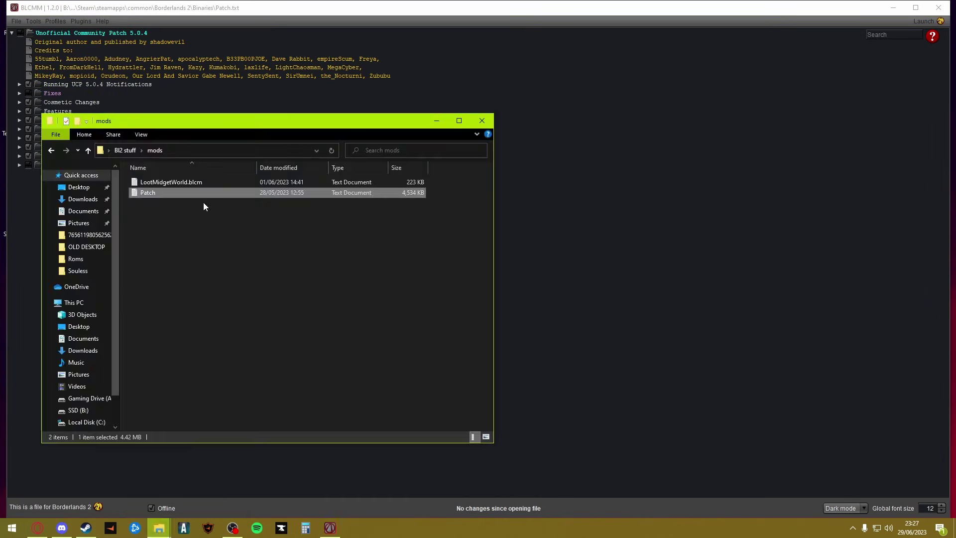
{"action": "left_click", "coordinate": [199, 180]}
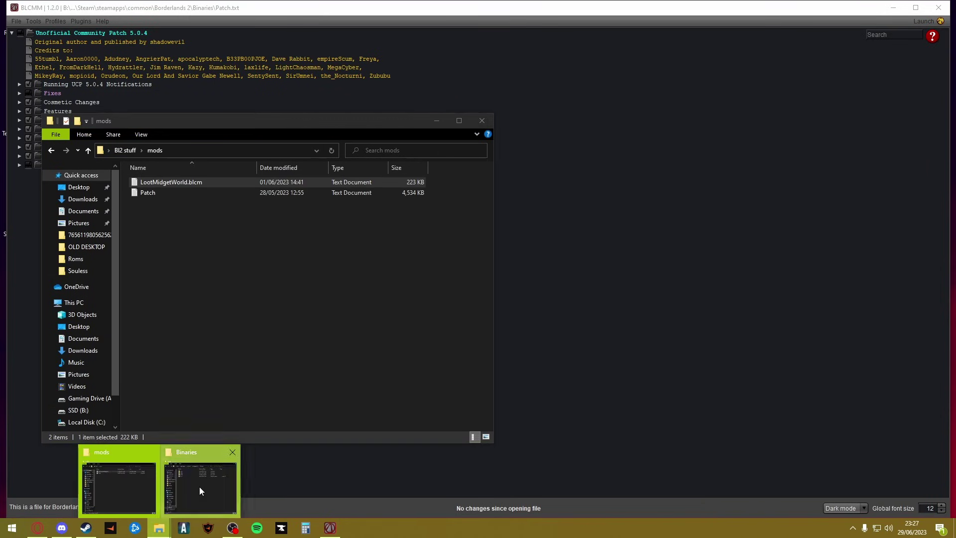
{"action": "left_click", "coordinate": [205, 478]}
{"action": "left_click_drag", "start_coordinate": [169, 182], "coordinate": [453, 328]}
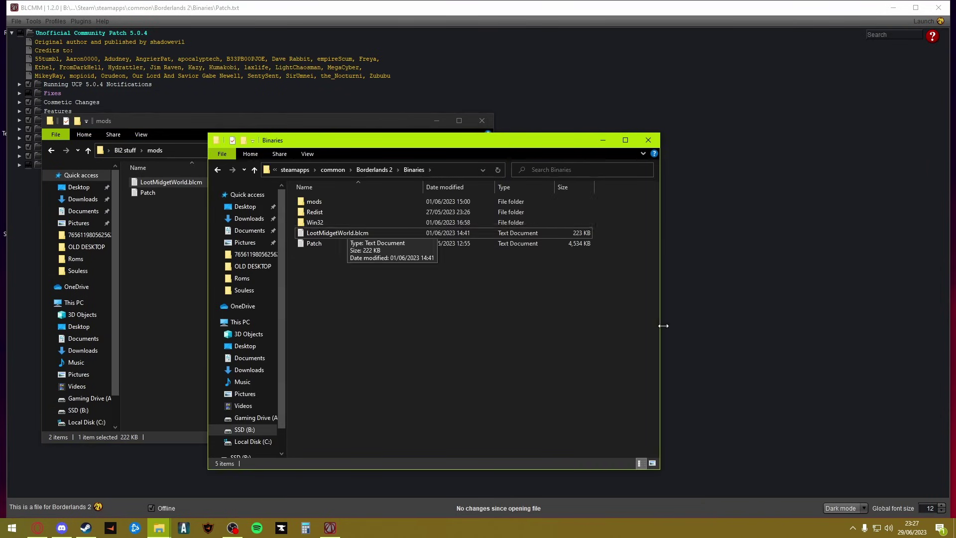
Switch to BLCMM and import the LootMidgetWorld.blcm.txt mod from the Binaries folder into the open patch.
{"action": "left_click", "coordinate": [682, 284]}
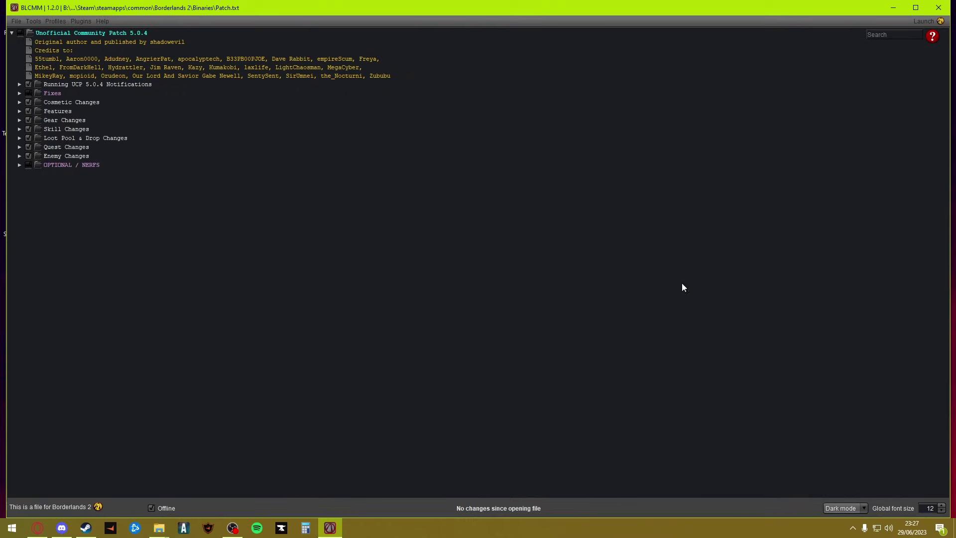
{"action": "left_click", "coordinate": [21, 21]}
{"action": "left_click", "coordinate": [39, 73]}
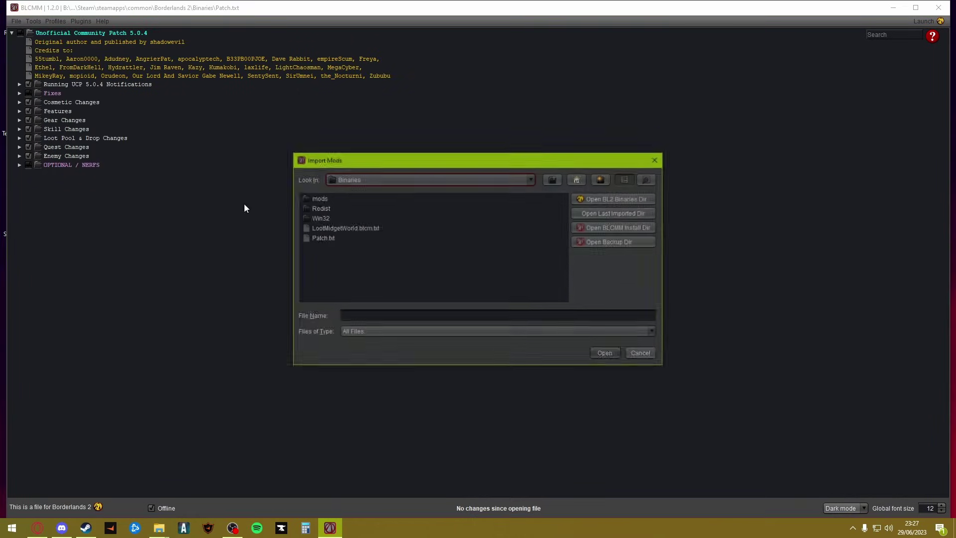
{"action": "left_click", "coordinate": [325, 229]}
{"action": "left_click", "coordinate": [606, 354]}
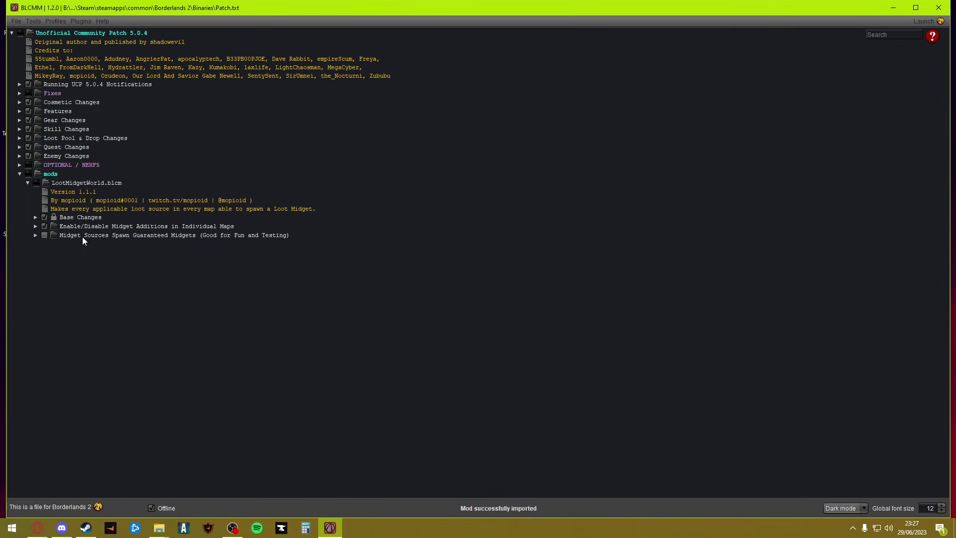
Enable Midget Sources Spawn Guaranteed Midgets in LootMidgetWorld, look at its entries, disable it again and collapse the mod.
{"action": "left_click", "coordinate": [36, 236]}
{"action": "left_click", "coordinate": [36, 233]}
{"action": "left_click", "coordinate": [44, 235]}
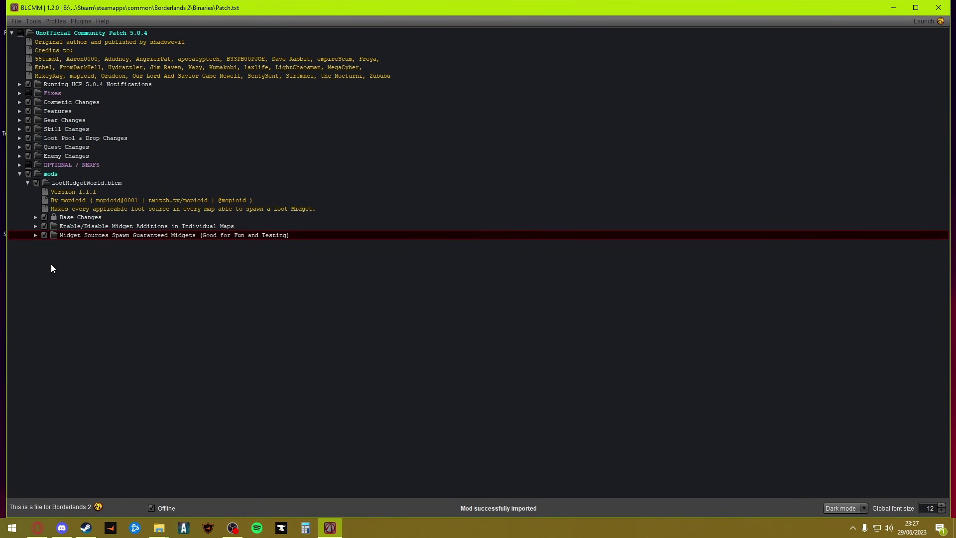
{"action": "left_click", "coordinate": [35, 235]}
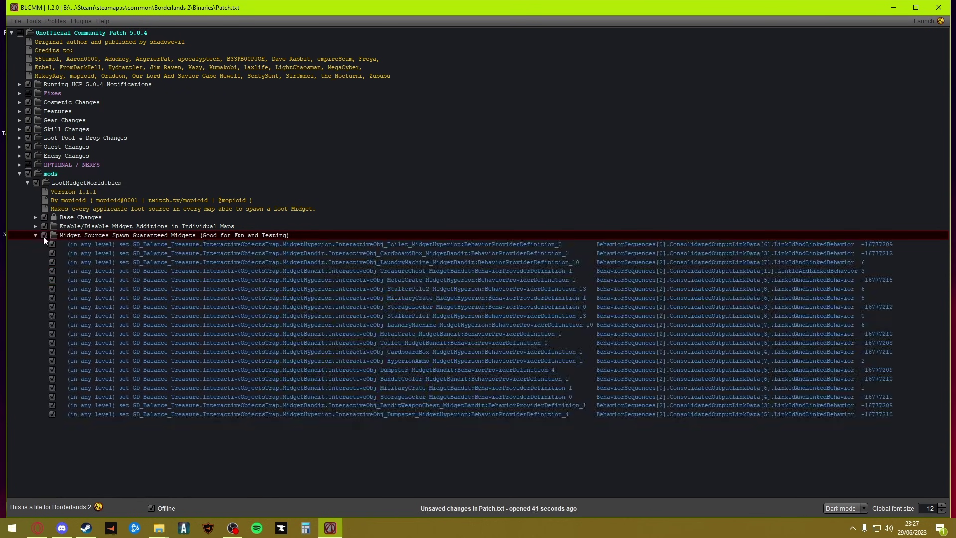
{"action": "left_click", "coordinate": [43, 236]}
{"action": "left_click", "coordinate": [34, 235]}
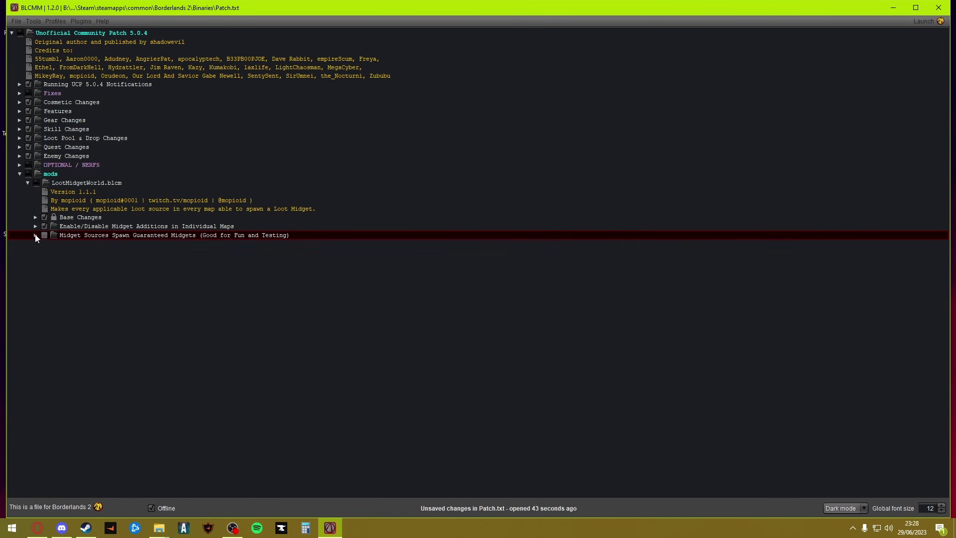
{"action": "left_click", "coordinate": [27, 183]}
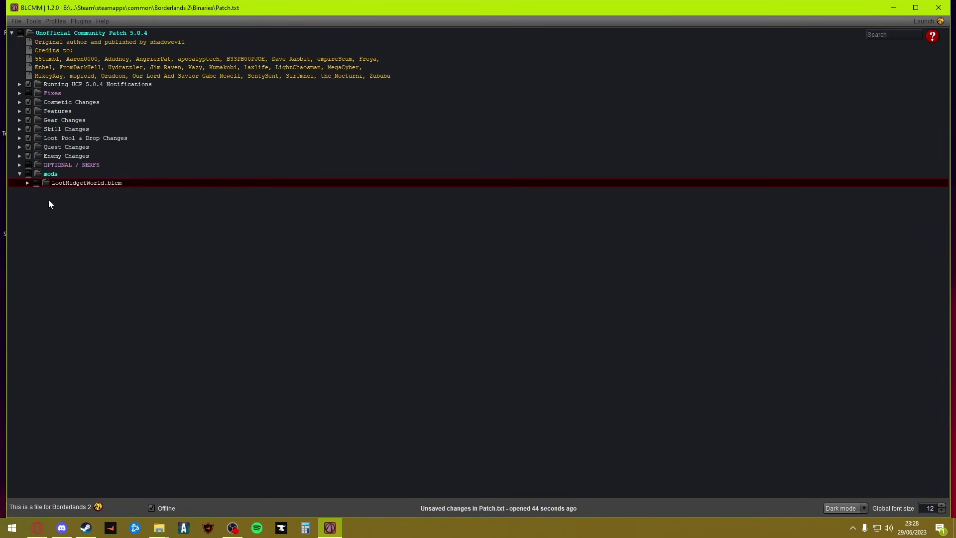
Save Patch.txt in BLCMM with the imported LootMidgetWorld mod.
{"action": "left_click", "coordinate": [892, 7]}
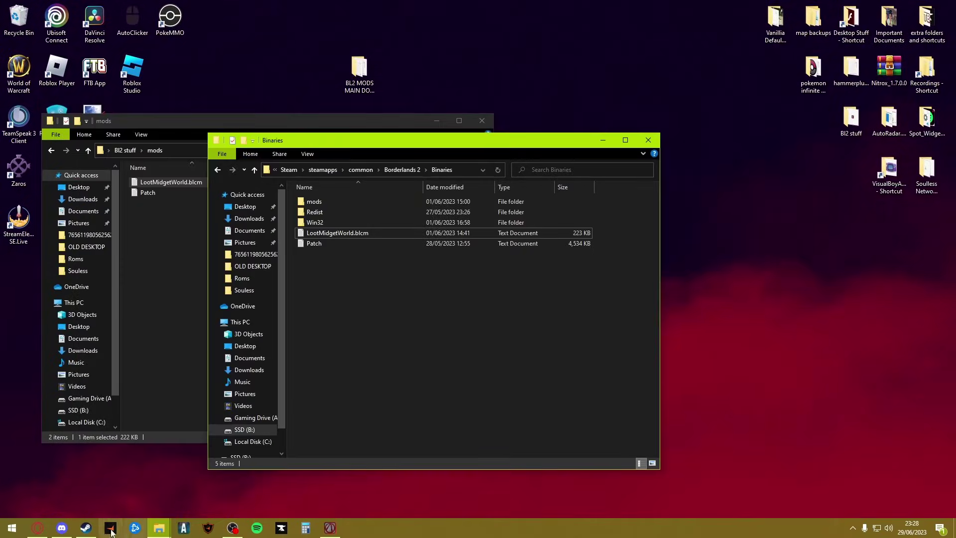
{"action": "left_click", "coordinate": [330, 528]}
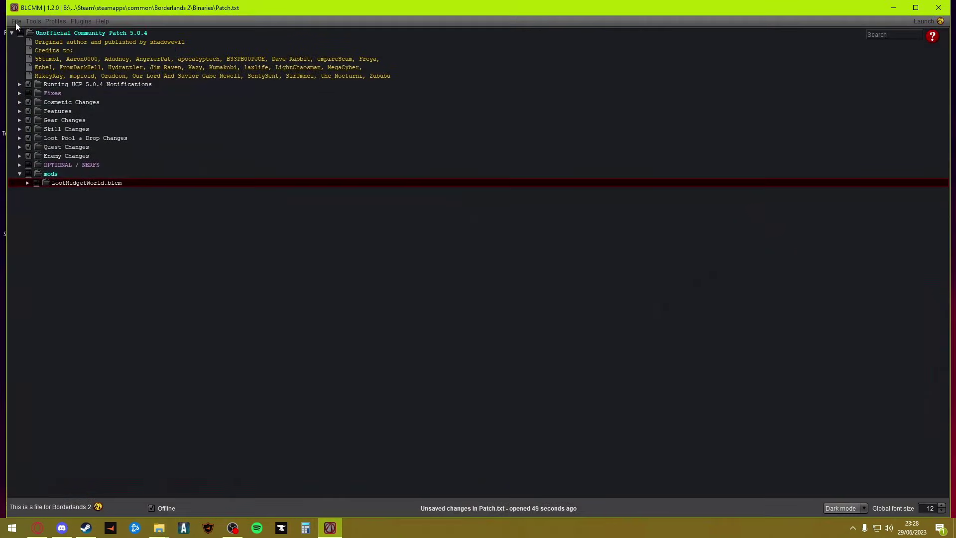
{"action": "left_click", "coordinate": [17, 21]}
{"action": "left_click", "coordinate": [41, 55]}
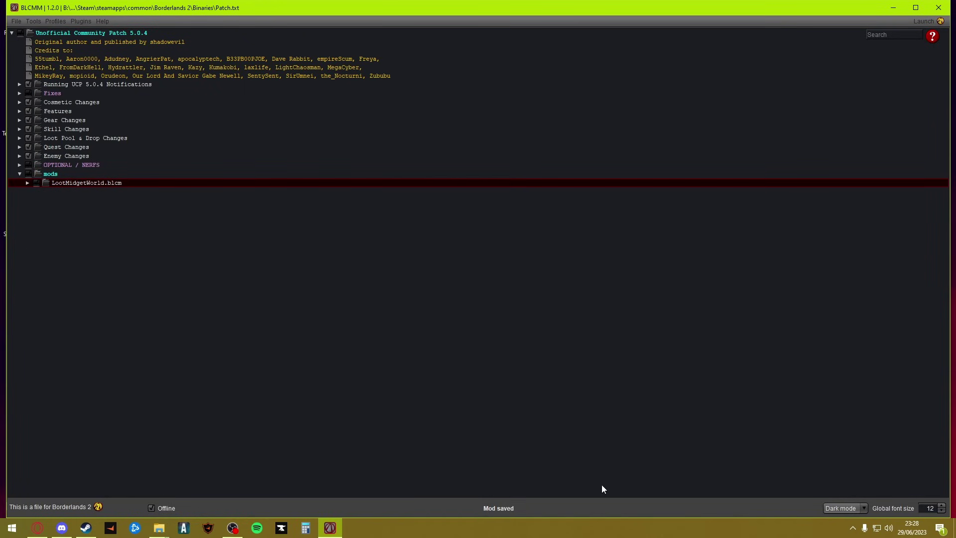
Minimize BLCMM, switch to Steam and launch Borderlands 2 from the library.
{"action": "left_click", "coordinate": [891, 7]}
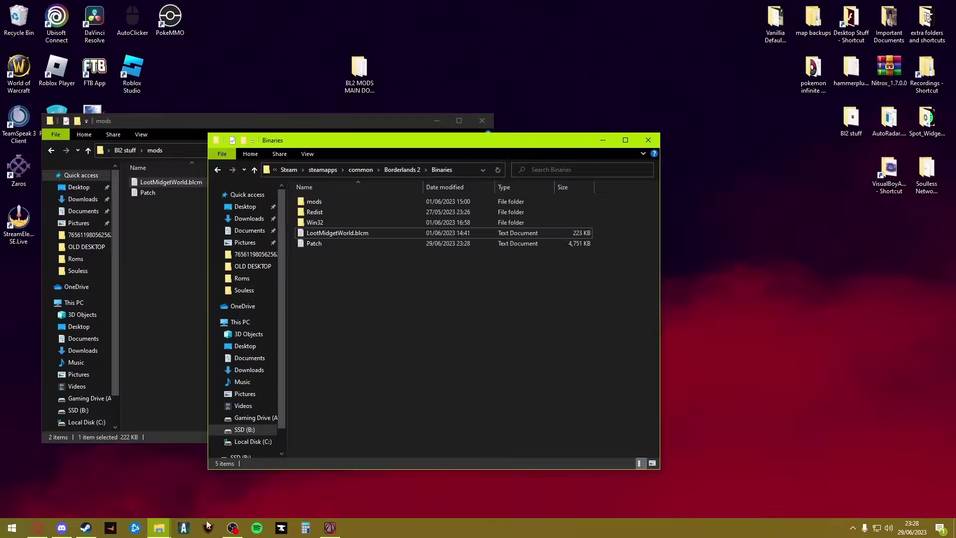
{"action": "left_click", "coordinate": [85, 528]}
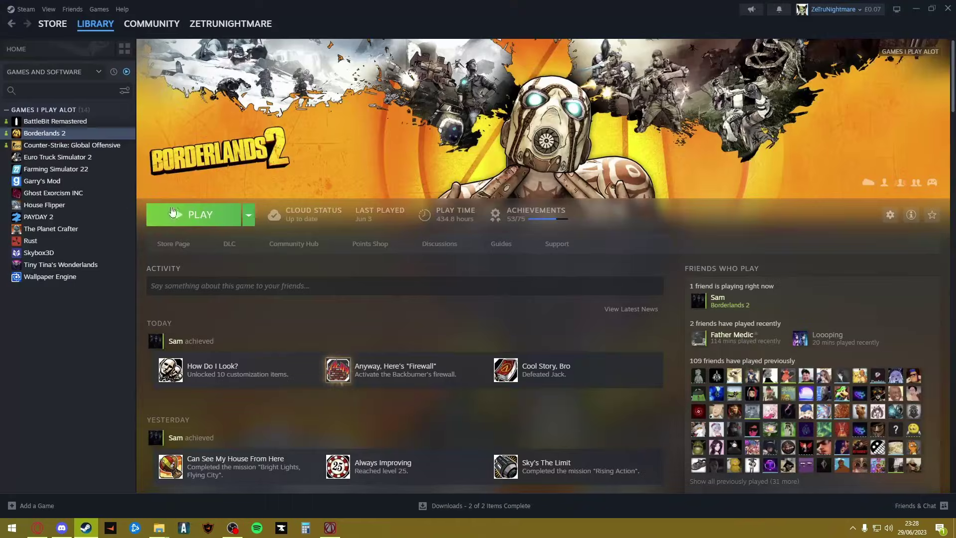
{"action": "left_click", "coordinate": [916, 9]}
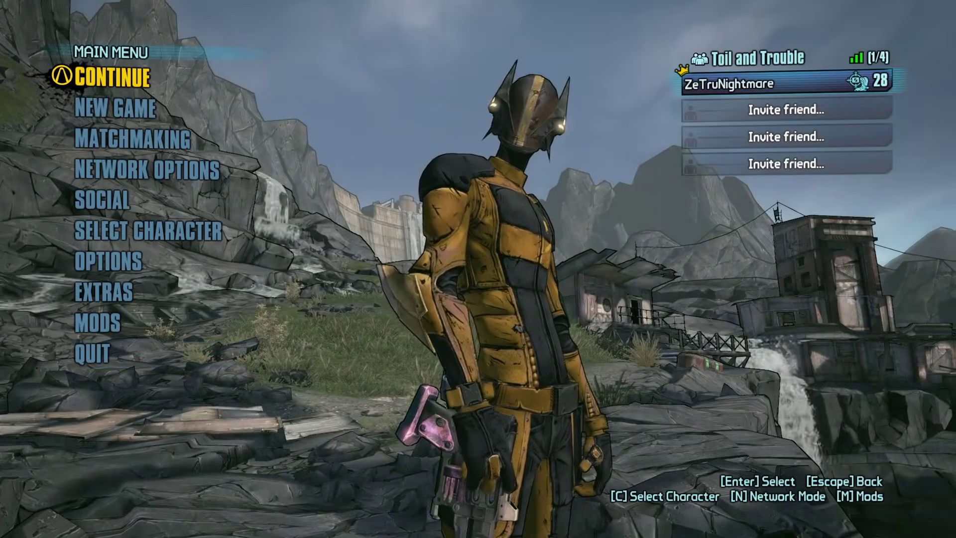
Run the command "exec Patch.txt" in the Borderlands 2 console at the main menu and close the console.
{"action": "key", "text": "grave"}
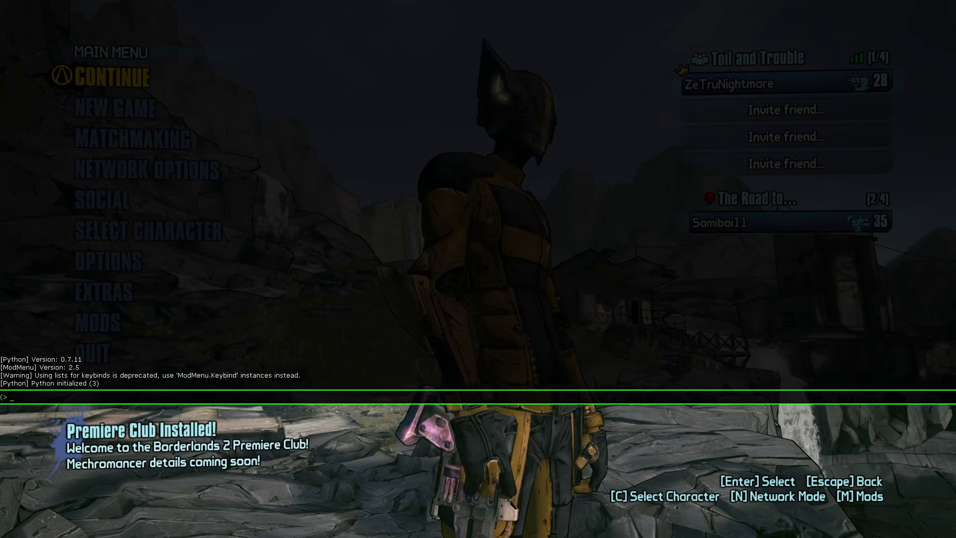
{"action": "type", "text": "exec P"}
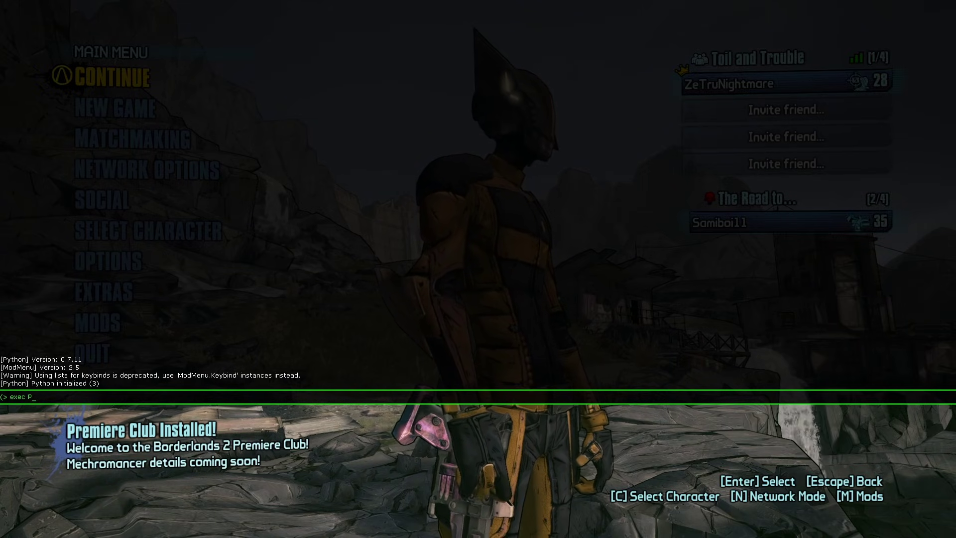
{"action": "type", "text": "atch.txt"}
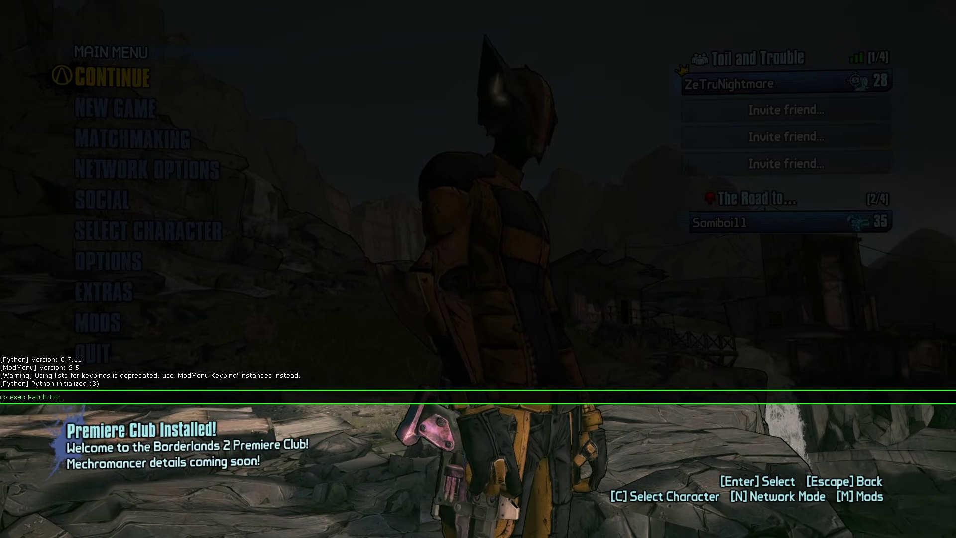
{"action": "key", "text": "Return"}
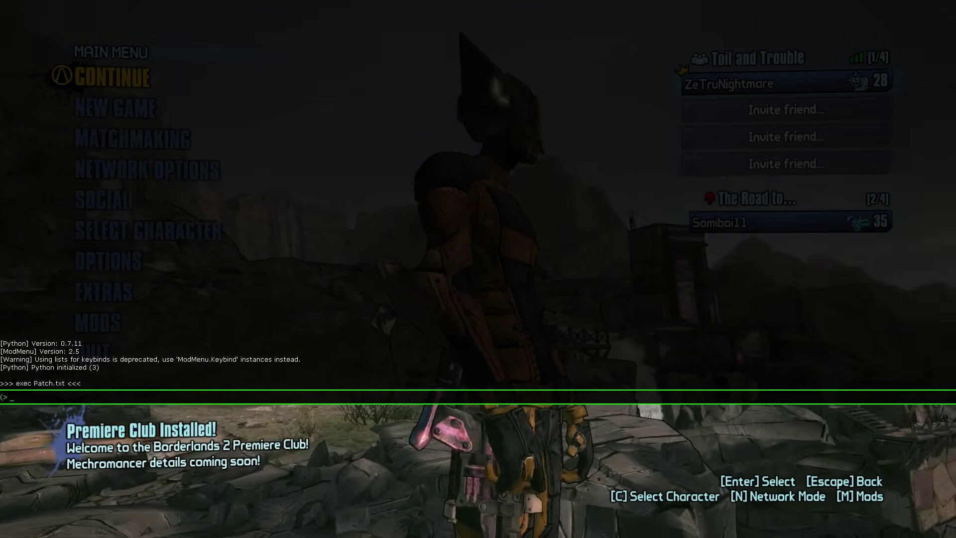
{"action": "key", "text": "grave"}
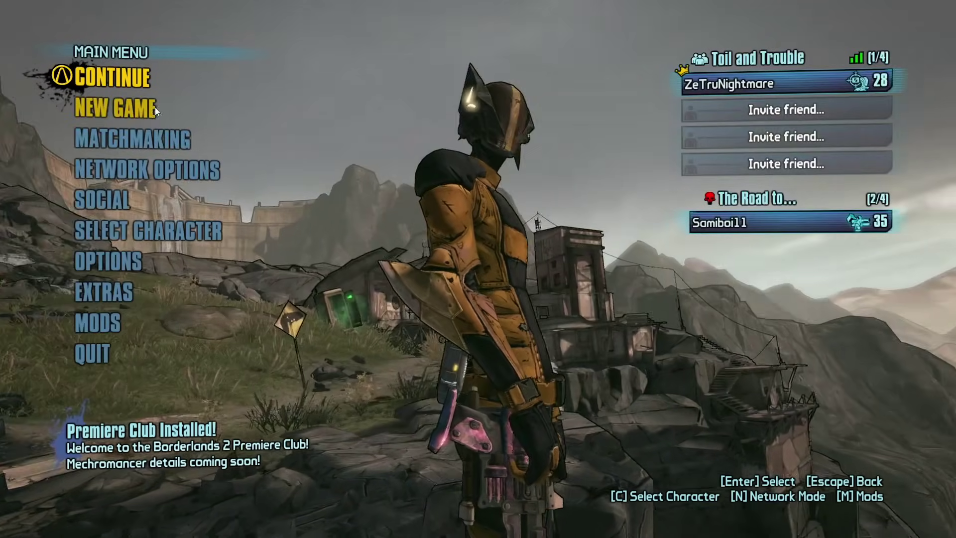
Select the last saved character, a level 10 Assassin, and continue into the game.
{"action": "left_click", "coordinate": [140, 225]}
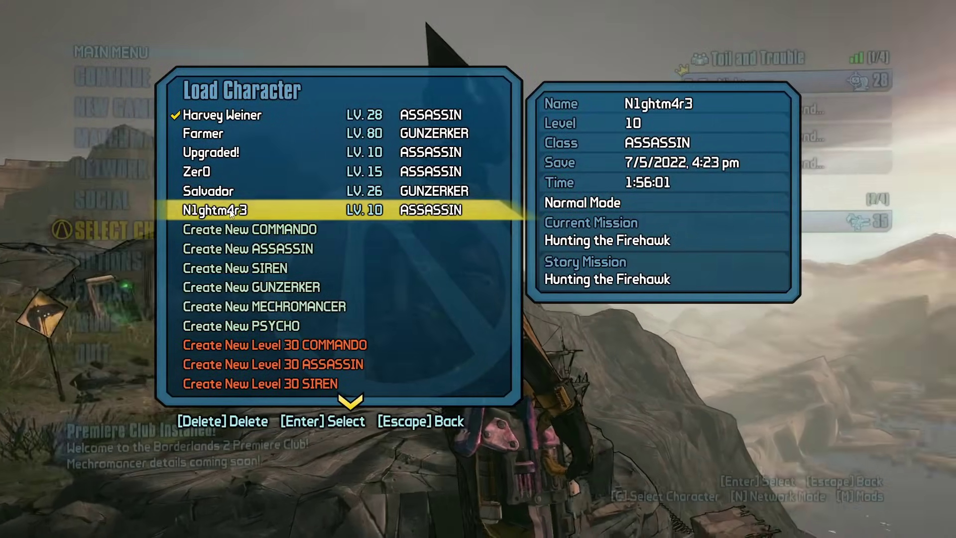
{"action": "left_click", "coordinate": [230, 211]}
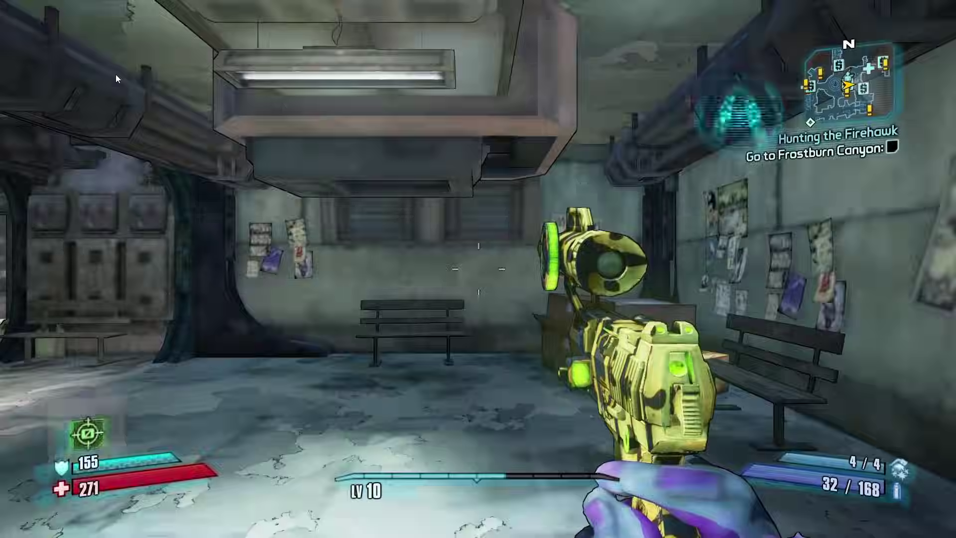
{"action": "key", "text": "Escape"}
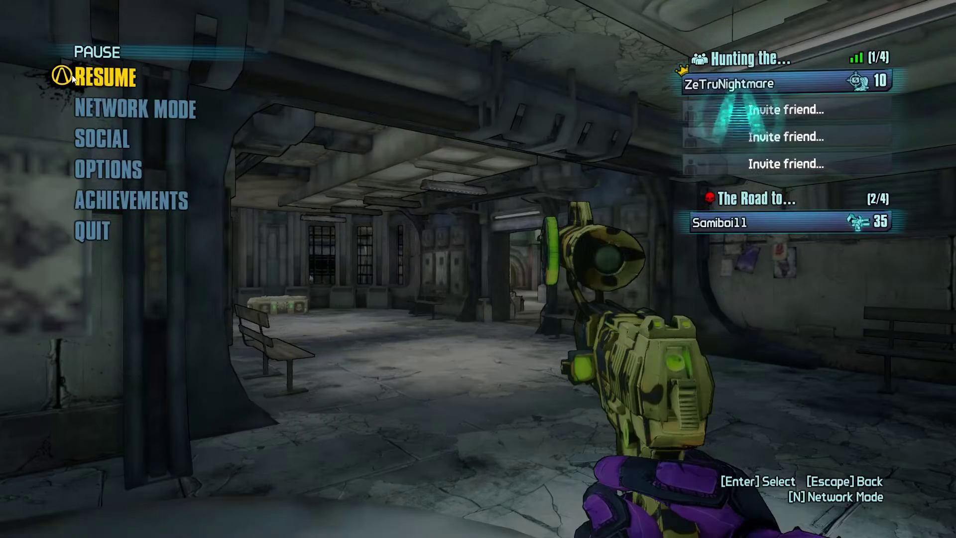
{"action": "left_click", "coordinate": [73, 79]}
Check the Badass Rank page in the status menu for the running community patch version.
{"action": "key", "text": "m"}
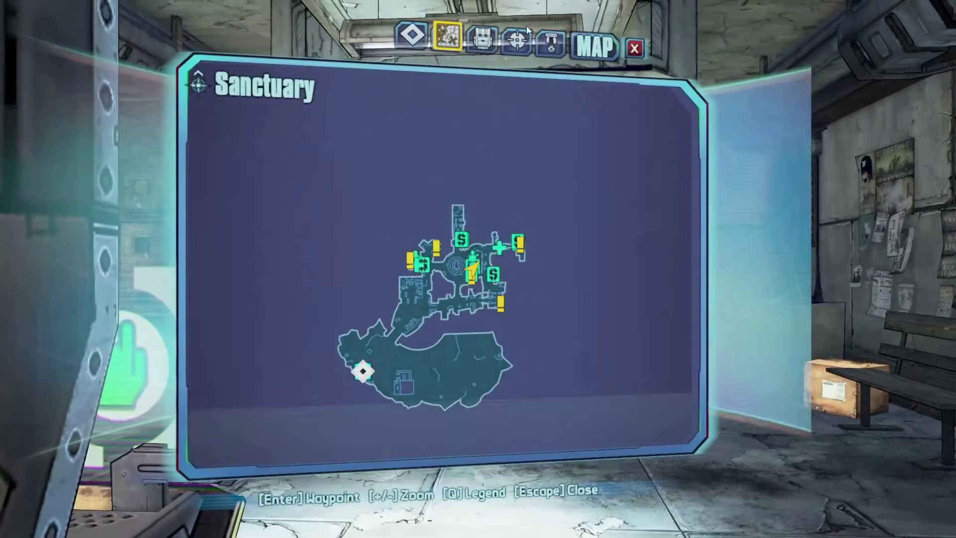
{"action": "left_click", "coordinate": [550, 41]}
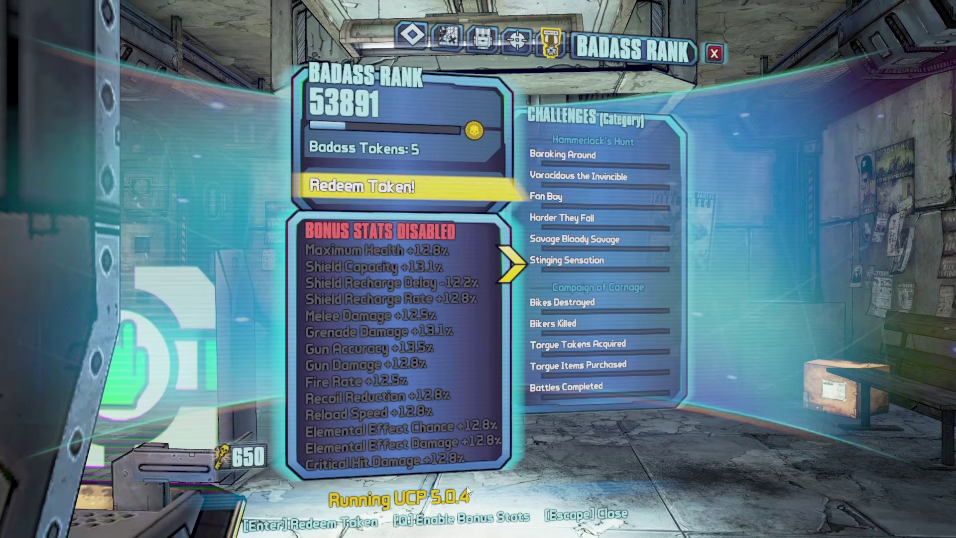
{"action": "key", "text": "Escape"}
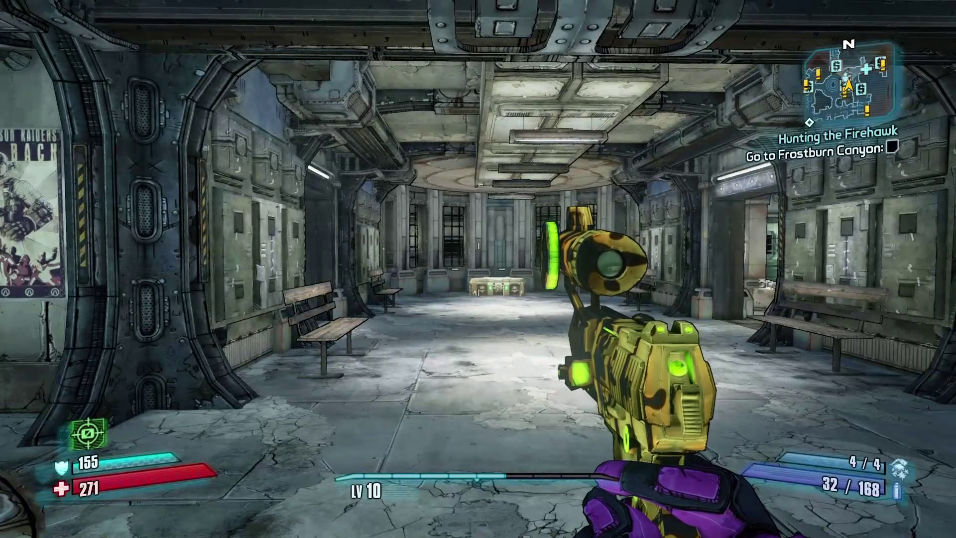
{"action": "key", "text": "w"}
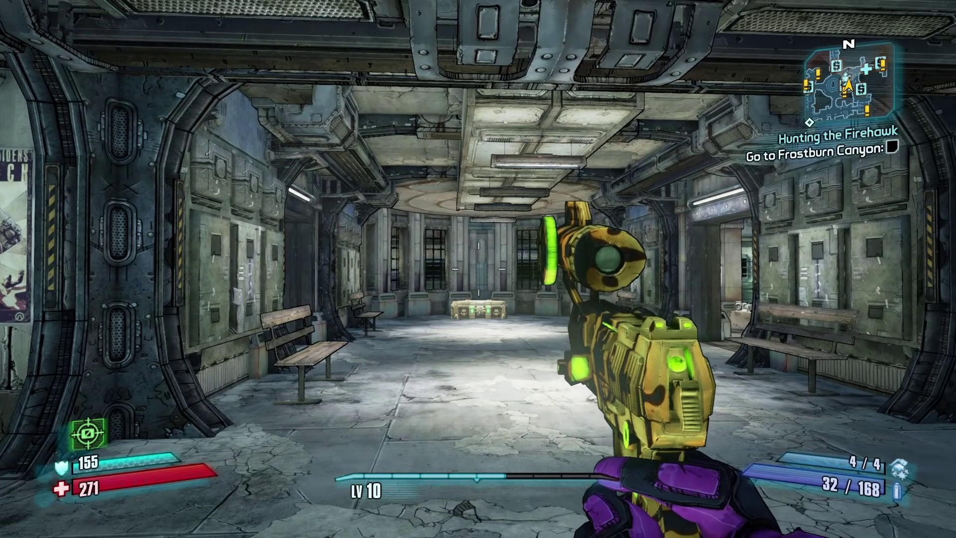
{"action": "key", "text": "Tab"}
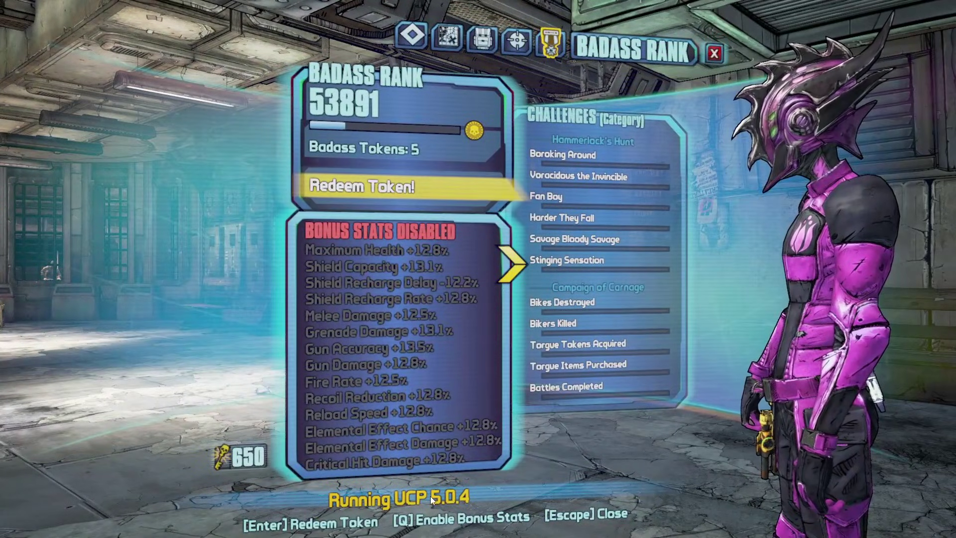